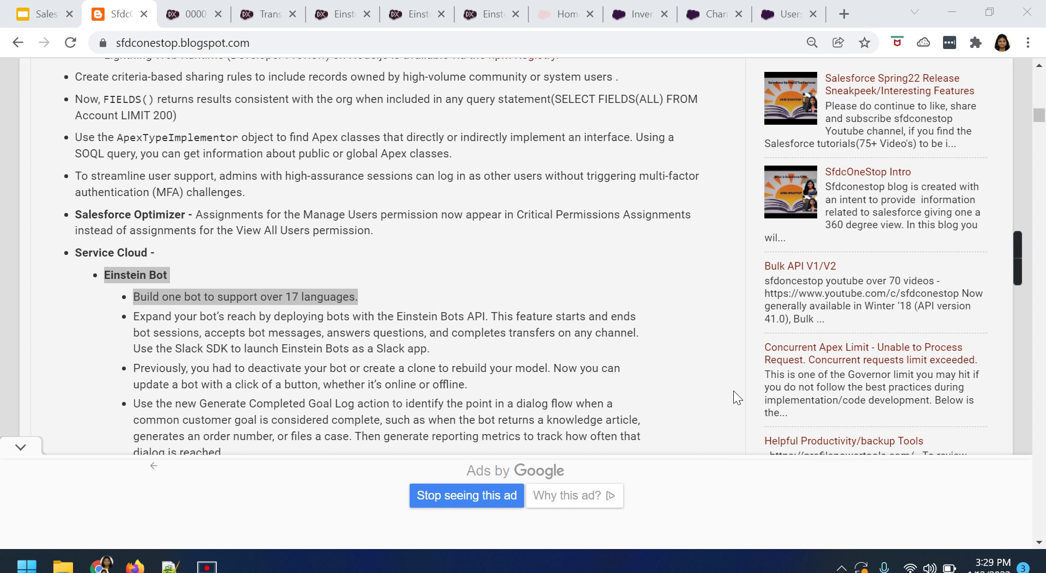
Review the Supported Languages table with French, German, English and Portuguese (Brazil) active.
left_click(186, 18)
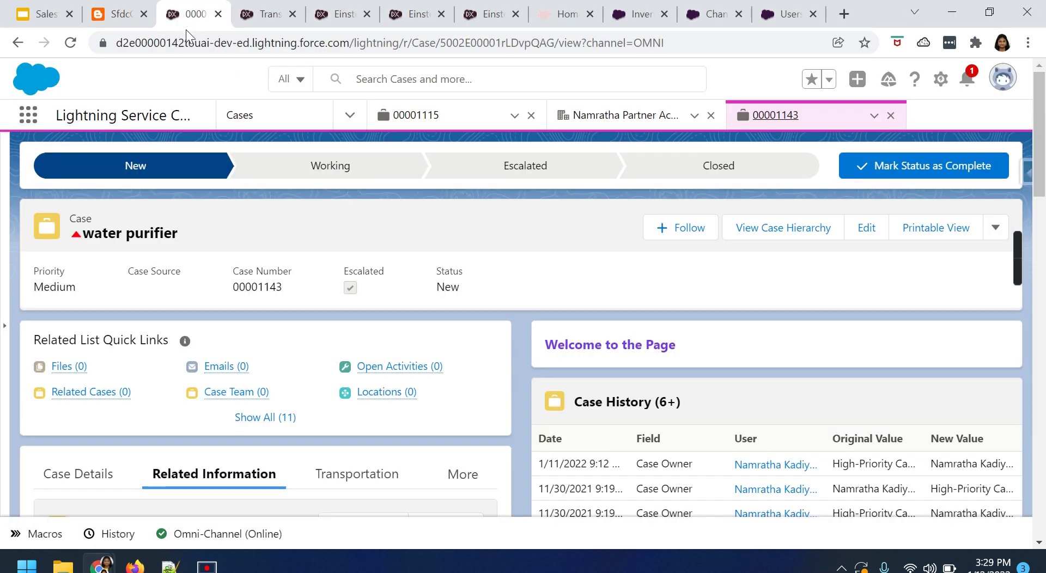
left_click(254, 23)
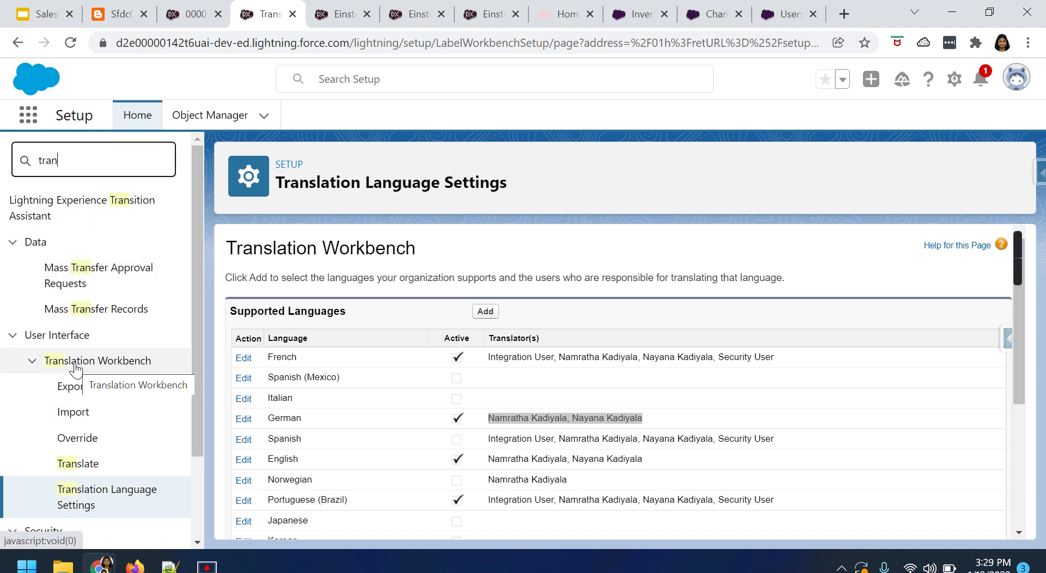
left_click(83, 507)
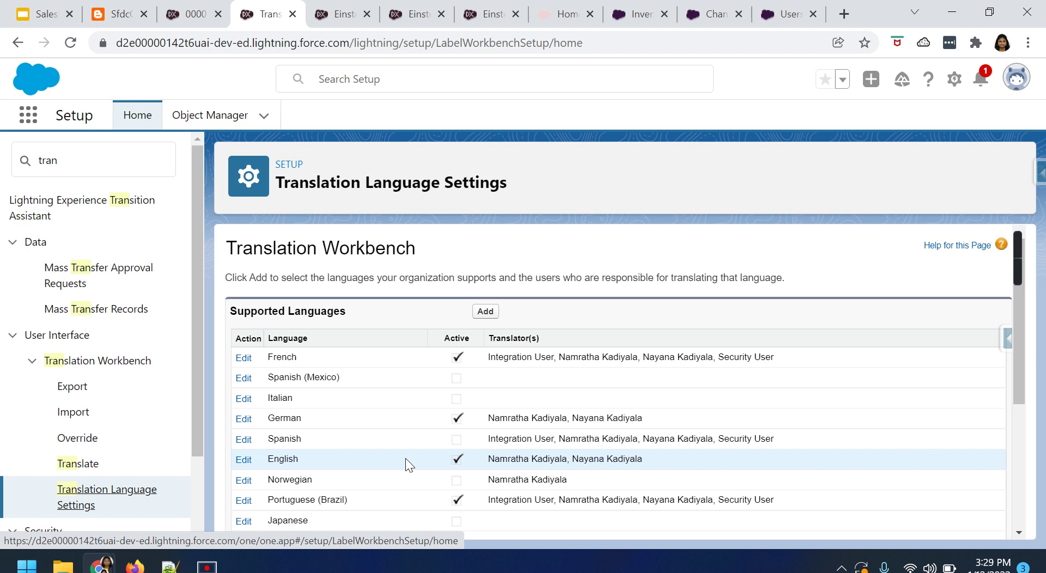
scroll(422, 409, "down", 2)
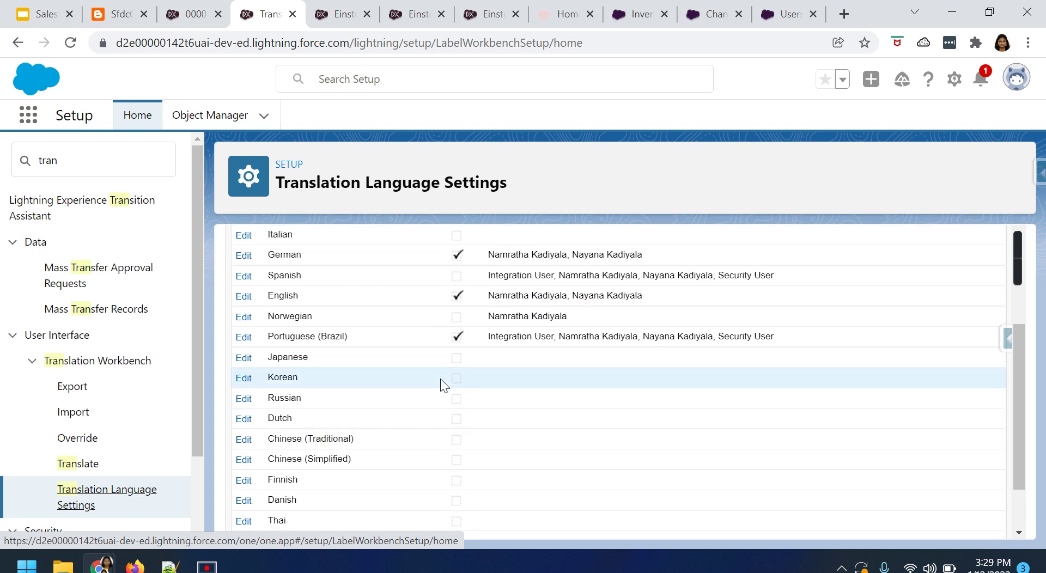
scroll(439, 439, "down", 2)
scroll(446, 450, "up", 4)
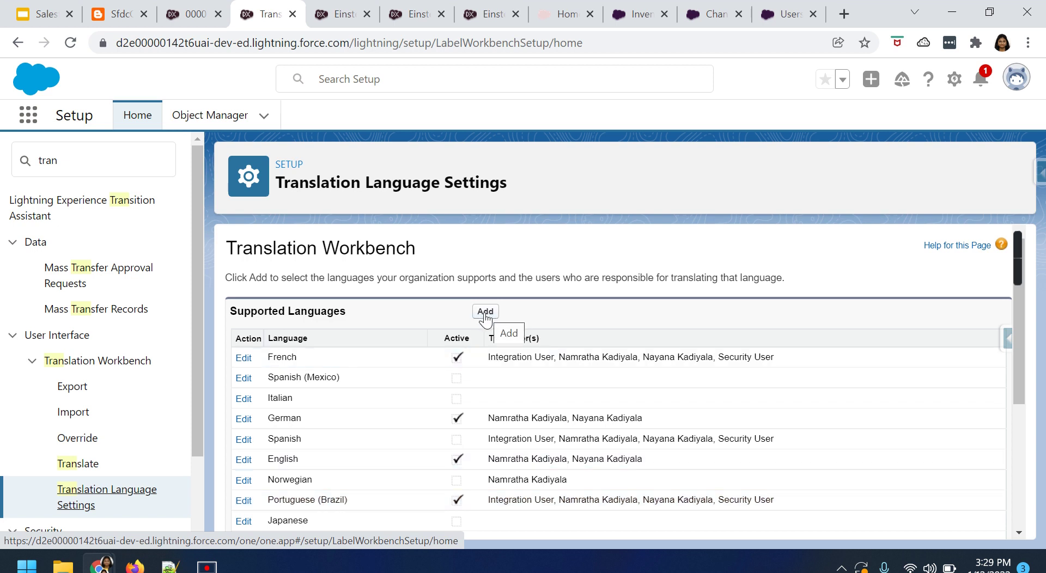
Start adding a supported language and choose Italian in the Language list.
left_click(485, 313)
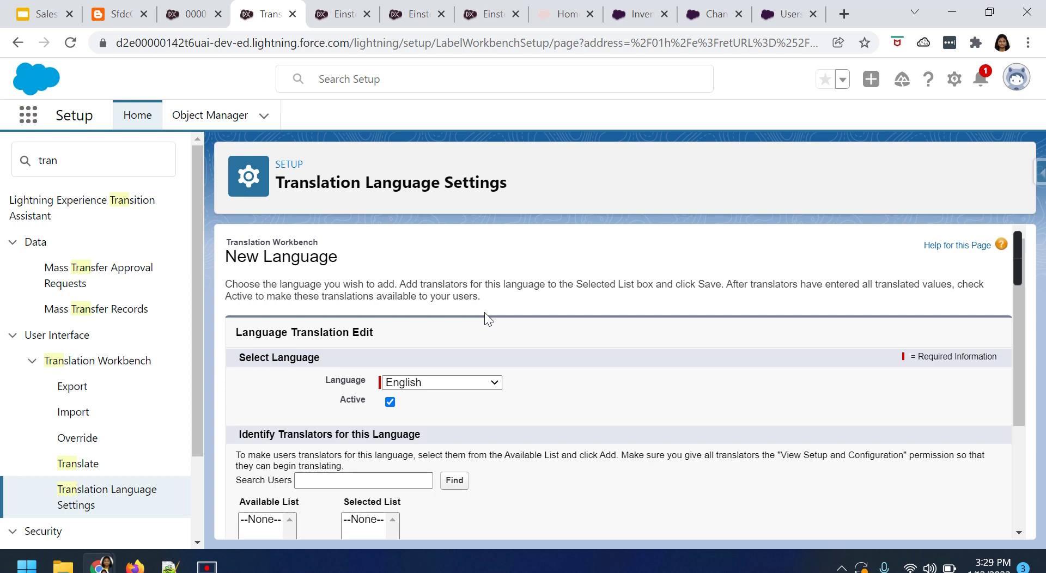
left_click(451, 384)
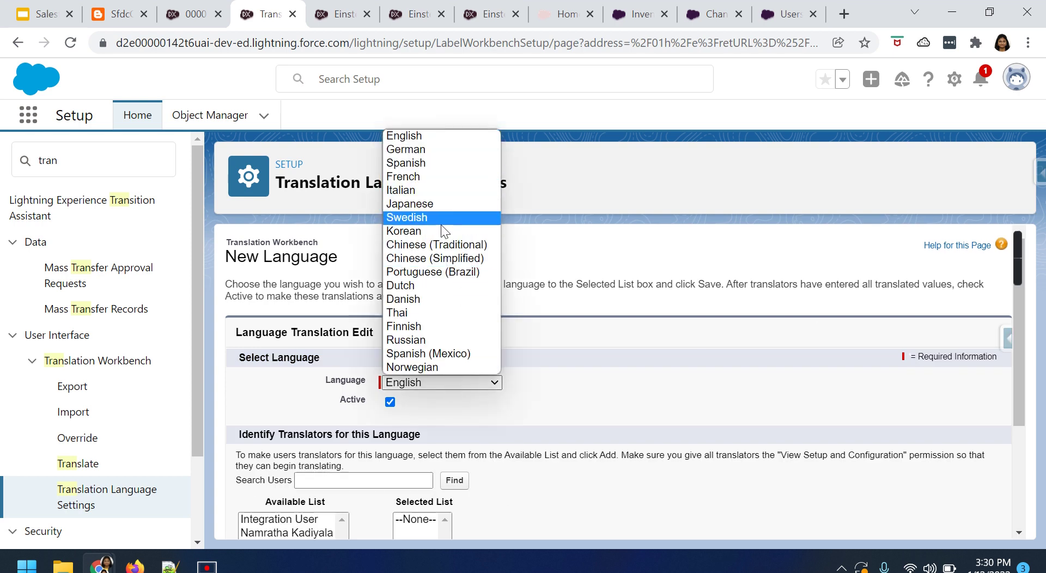
left_click(609, 393)
scroll(608, 402, "down", 1)
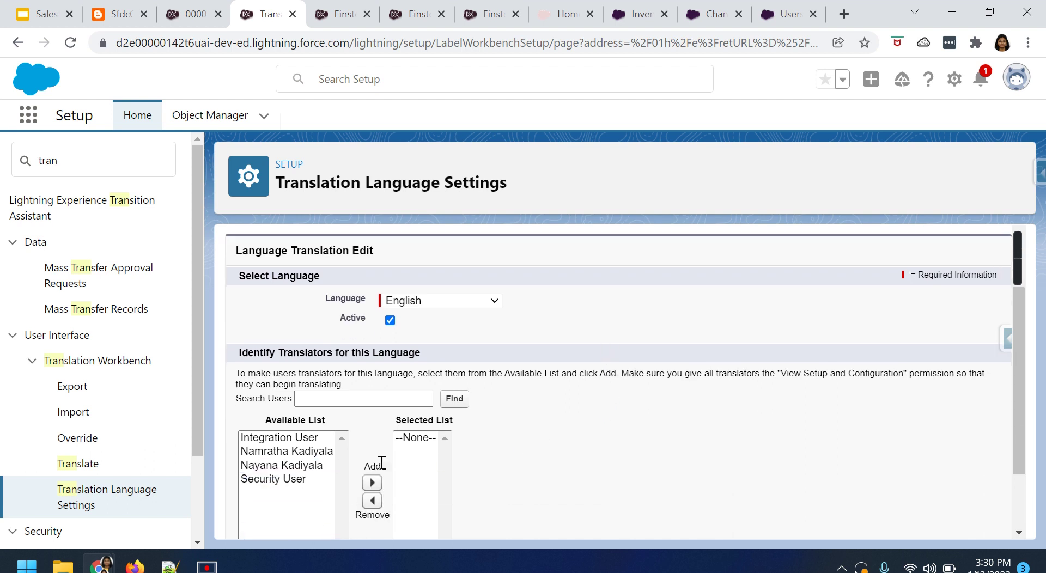
left_click_drag(279, 354, 435, 353)
scroll(711, 447, "down", 1)
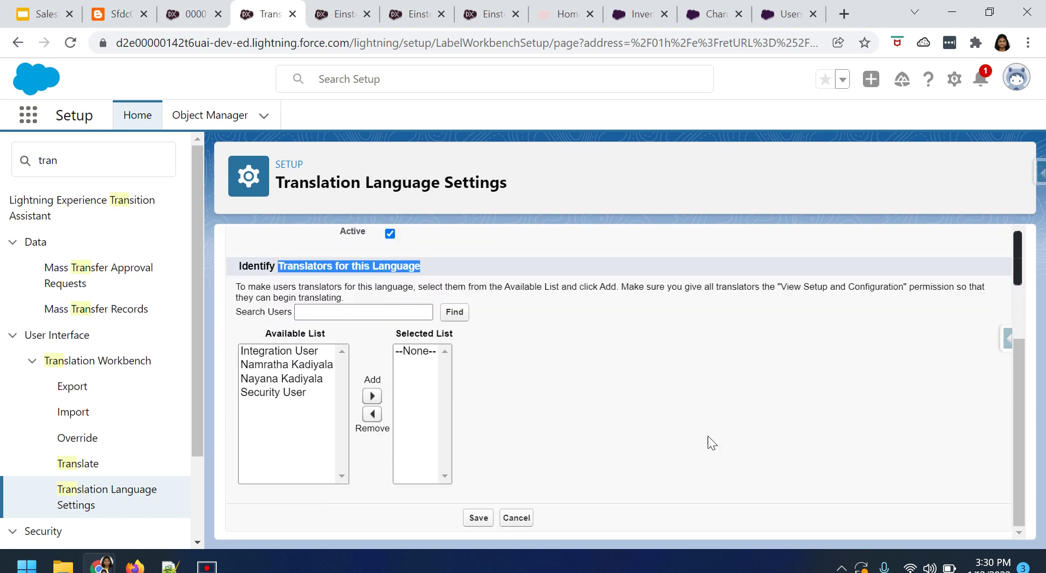
scroll(409, 420, "up", 1)
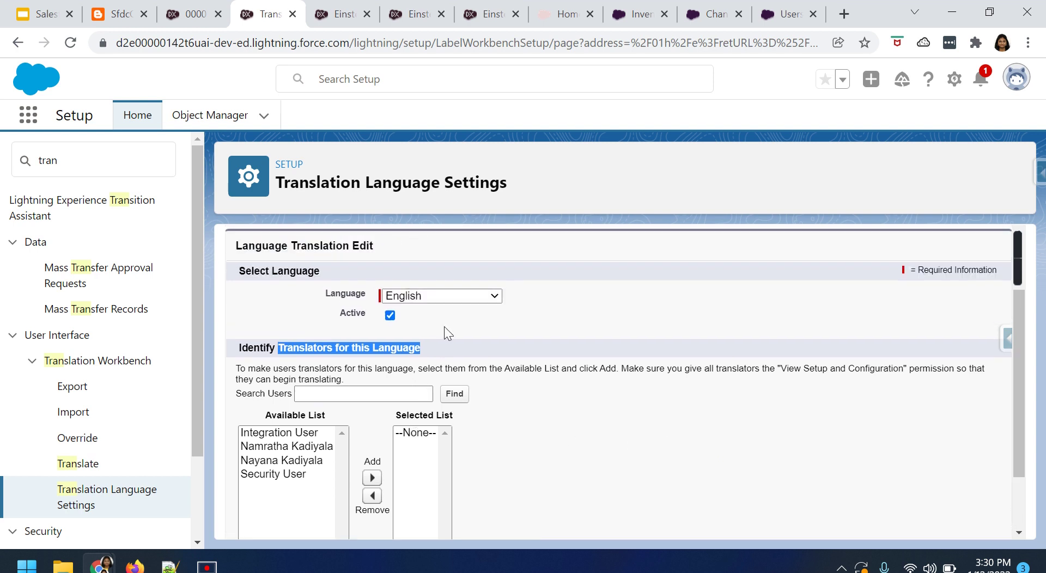
left_click(443, 298)
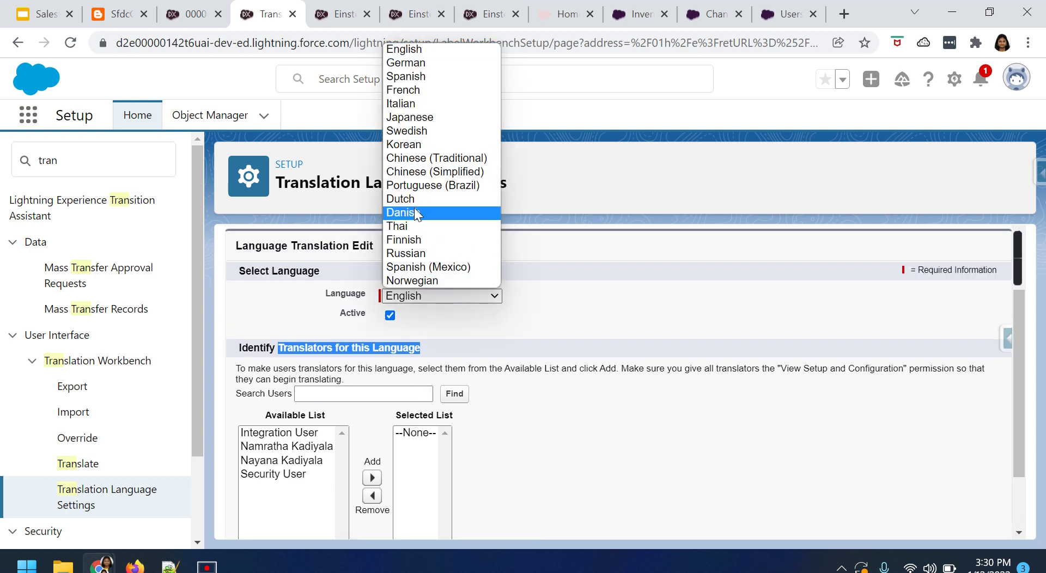
left_click(414, 103)
Assign two available users as Italian translators and save the language.
left_click(301, 462)
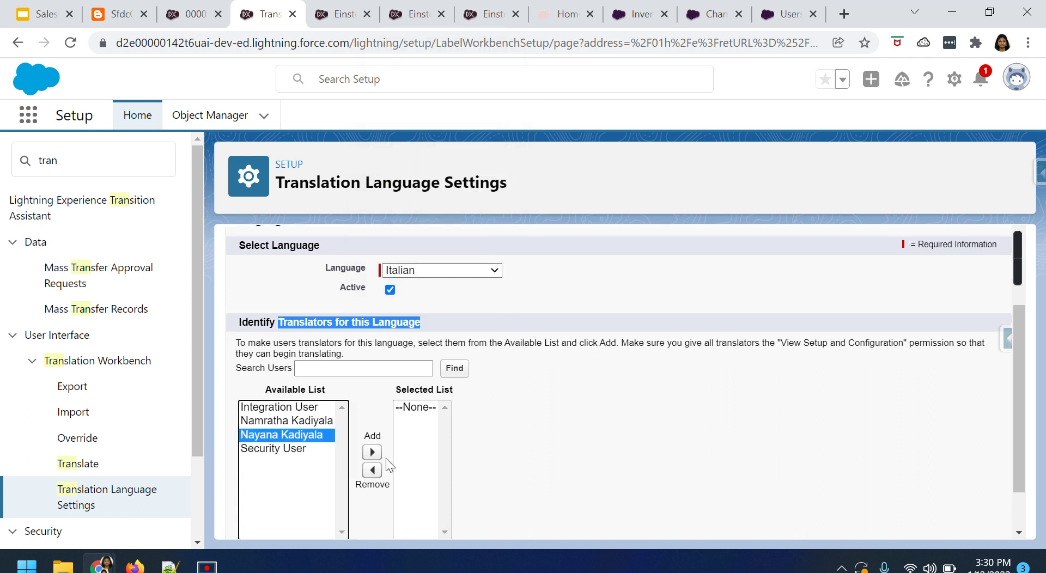
left_click(372, 452)
left_click(320, 422)
left_click(372, 452)
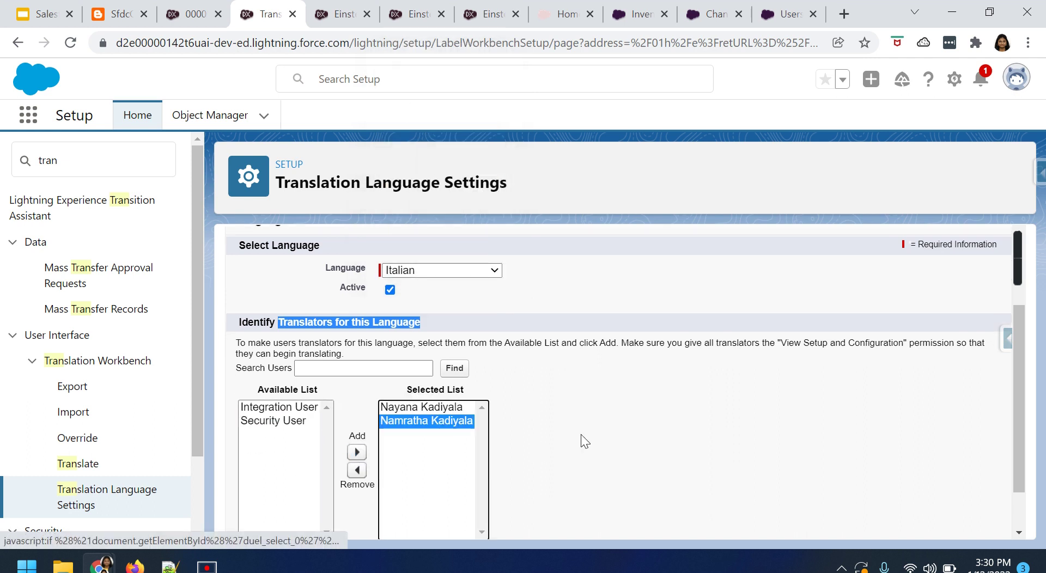
scroll(581, 439, "down", 1)
left_click(475, 520)
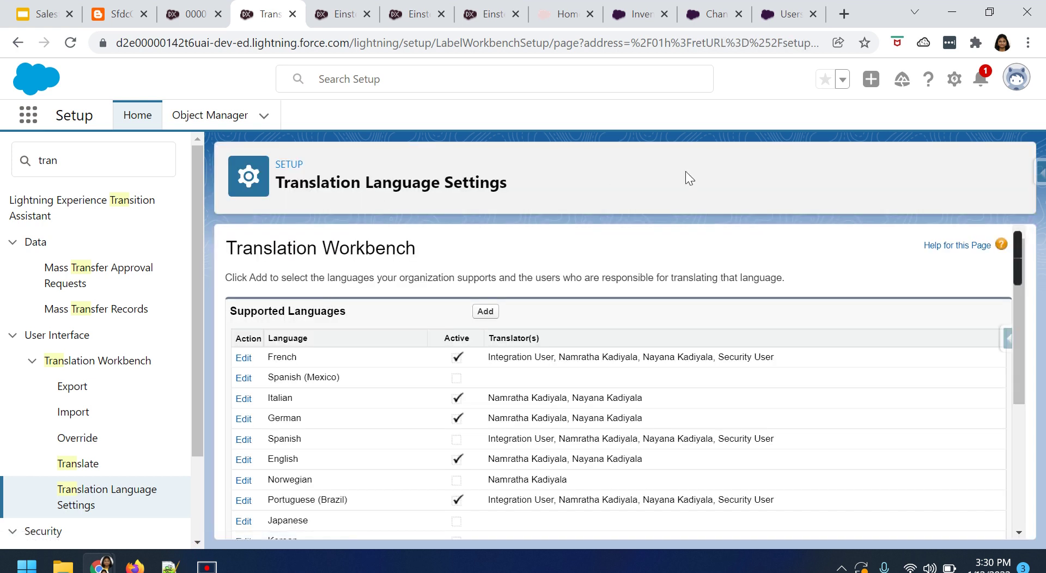
Highlight the new Italian row and move to the Einstein Bots list of three bots.
left_click_drag(268, 399, 413, 396)
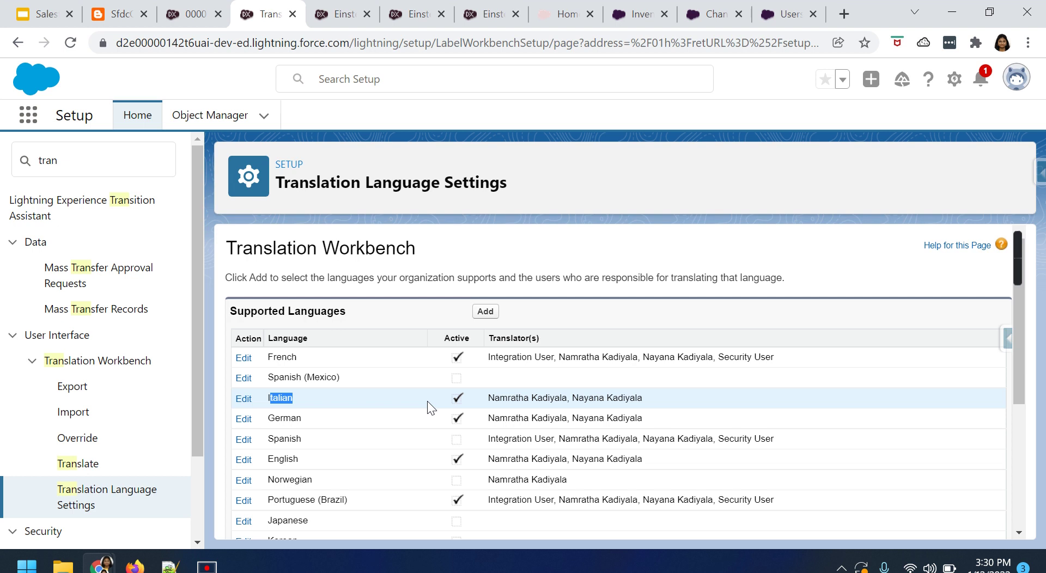
left_click(325, 17)
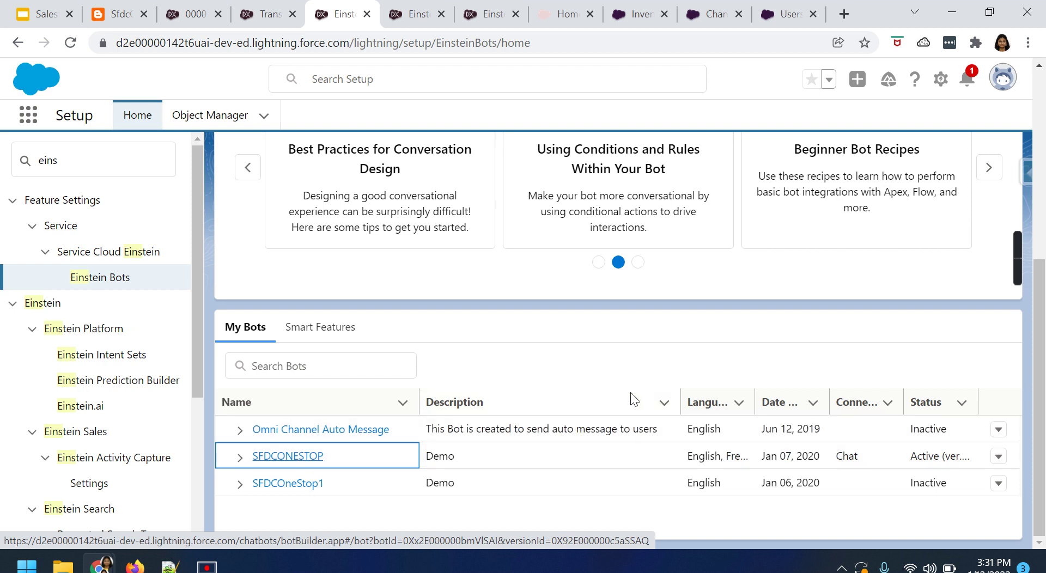
Open SFDCONESTOP from the My Bots table in Einstein Bot Builder.
scroll(615, 392, "up", 6)
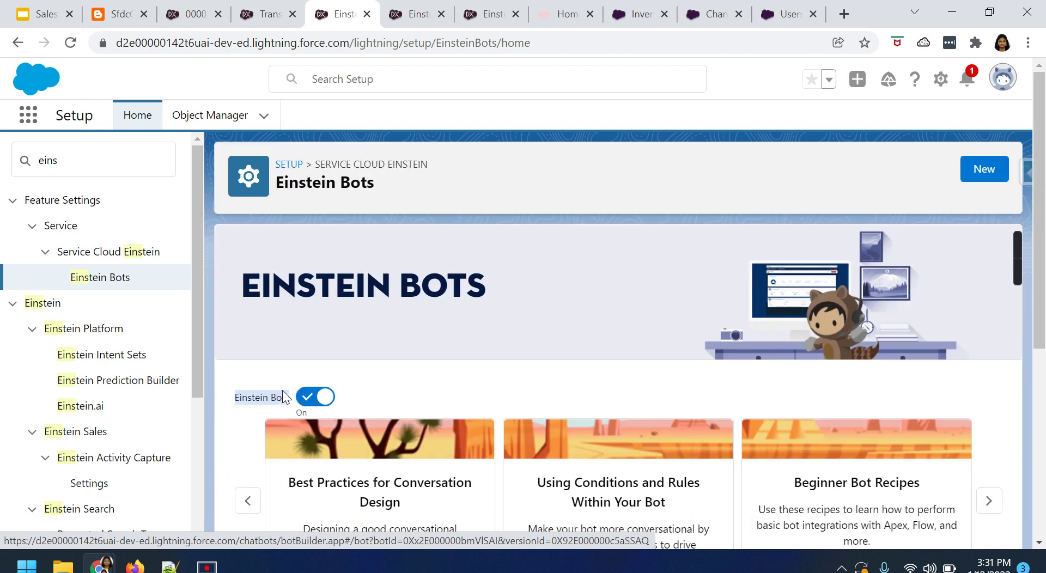
scroll(263, 425, "down", 5)
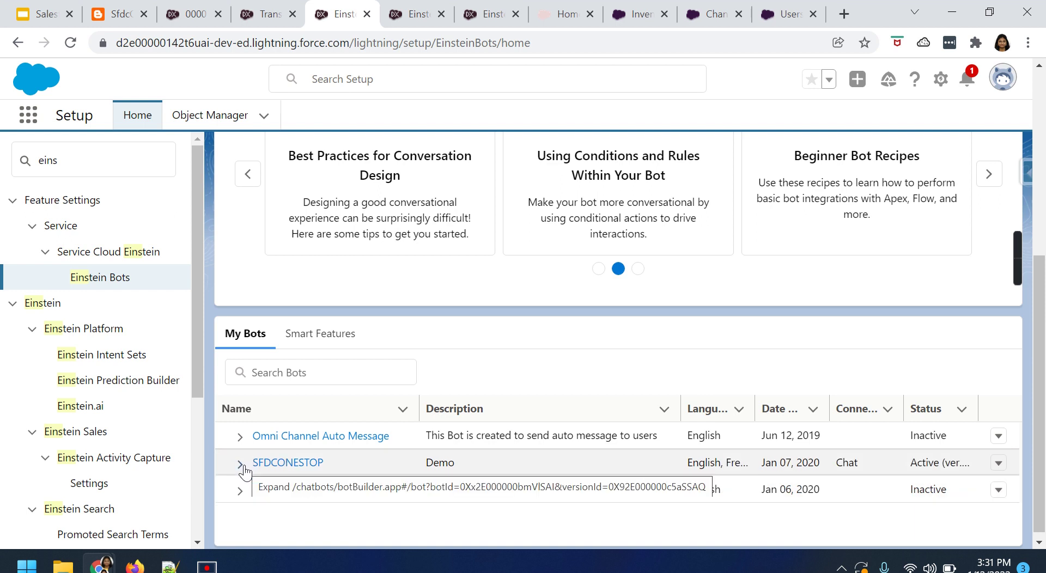
left_click(282, 471)
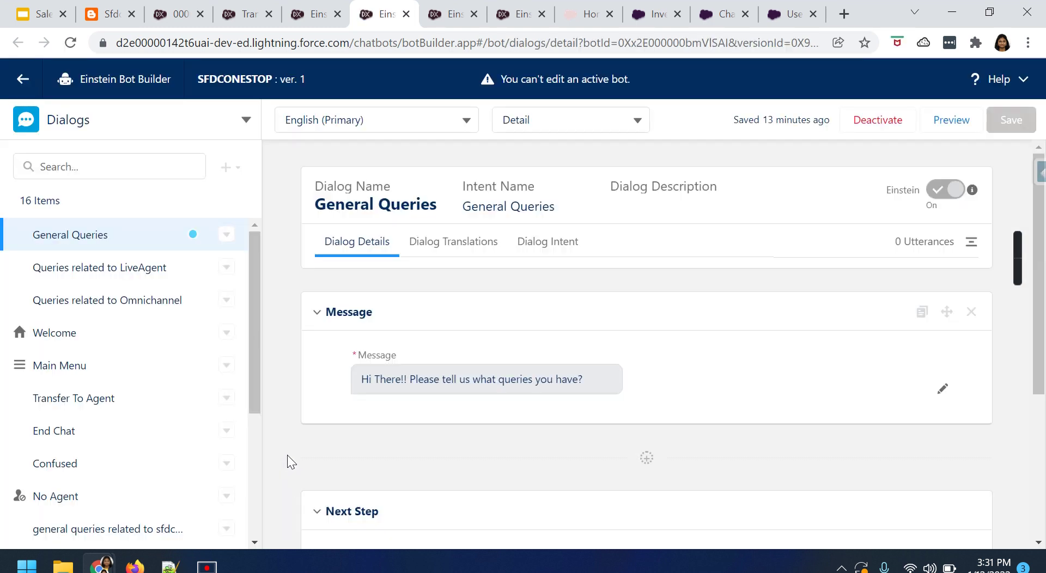
left_click(162, 131)
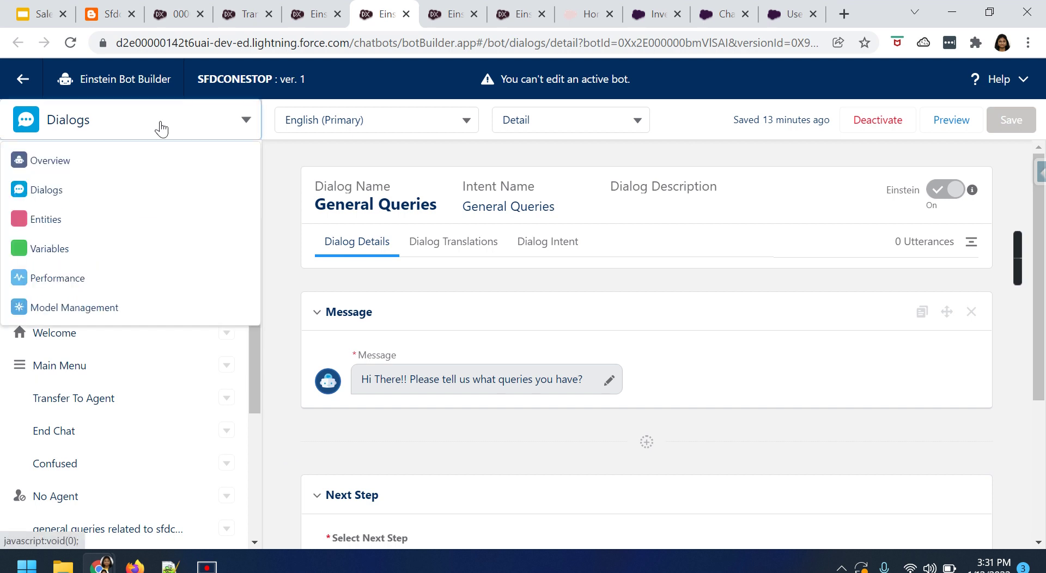
left_click(74, 162)
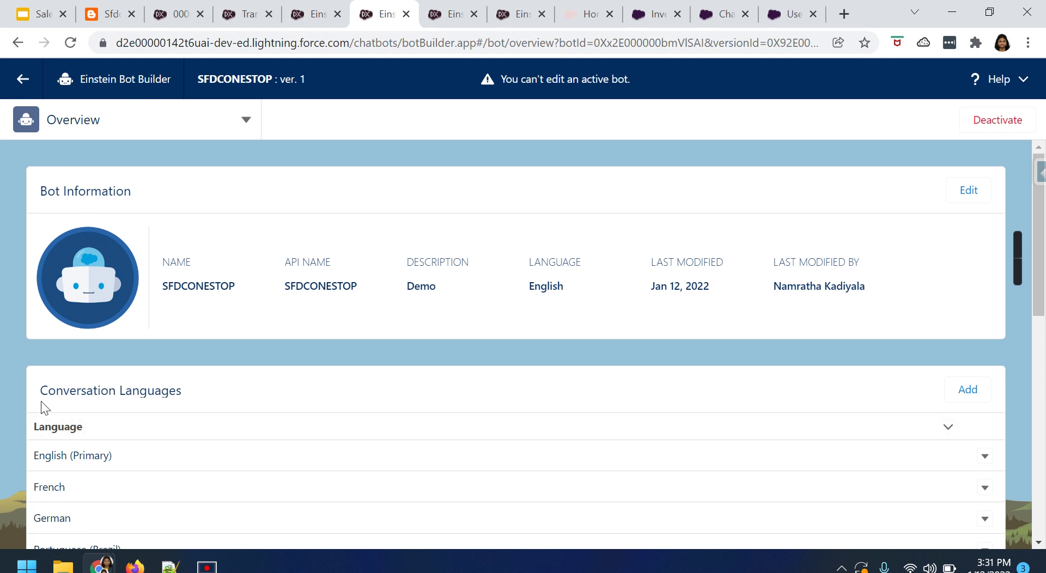
left_click_drag(40, 390, 182, 392)
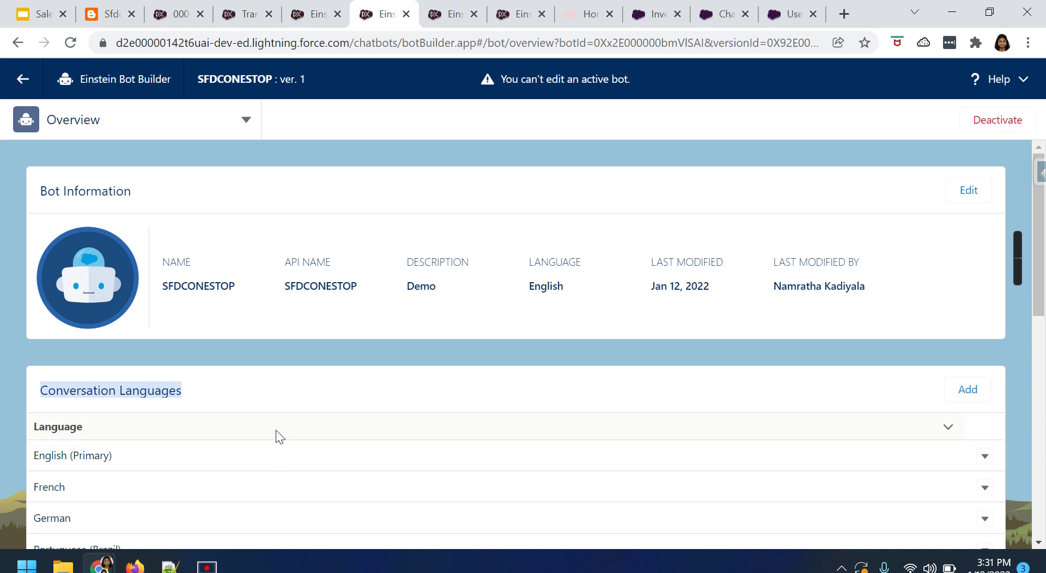
scroll(278, 417, "down", 2)
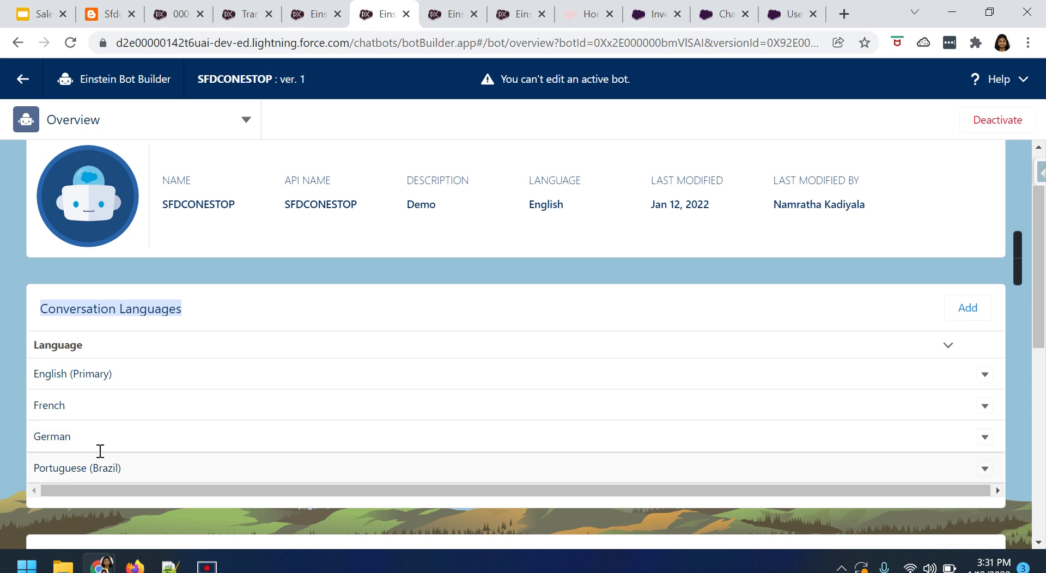
Confirm Italian is in Translation Language Settings and add it to SFDCONESTOP's conversation languages.
left_click(318, 15)
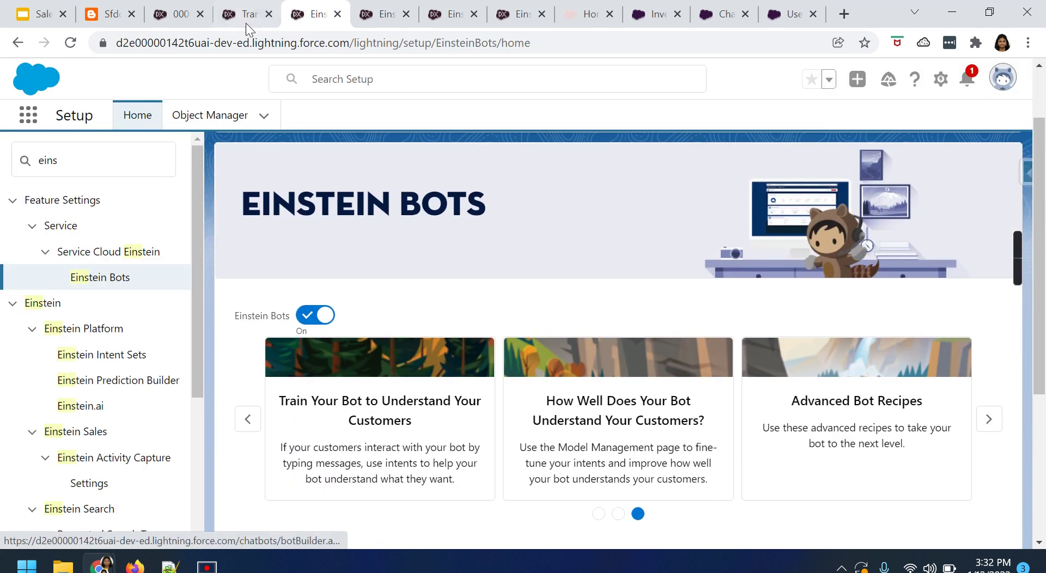
left_click(246, 16)
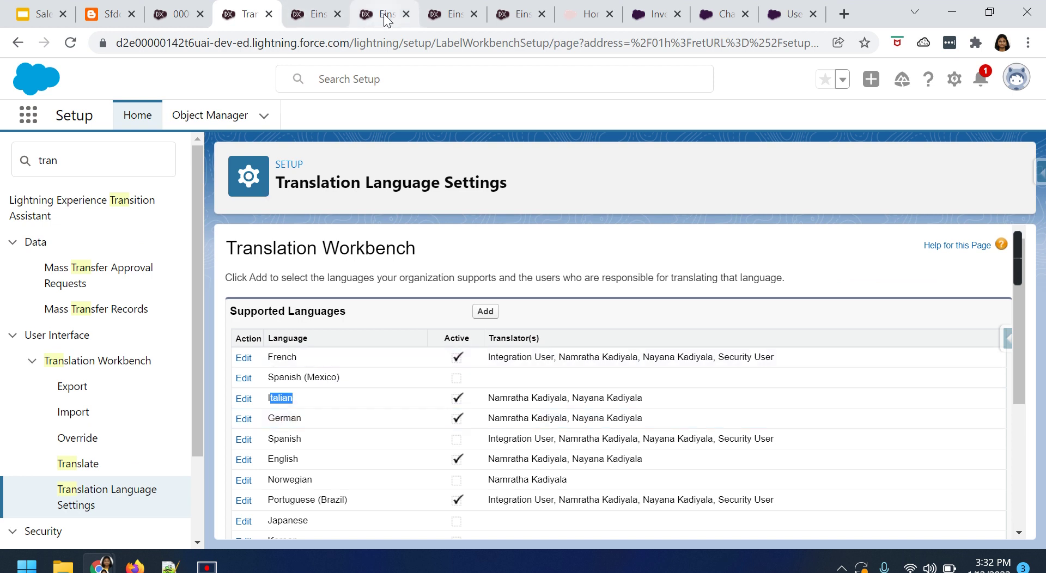
left_click(387, 18)
left_click(961, 310)
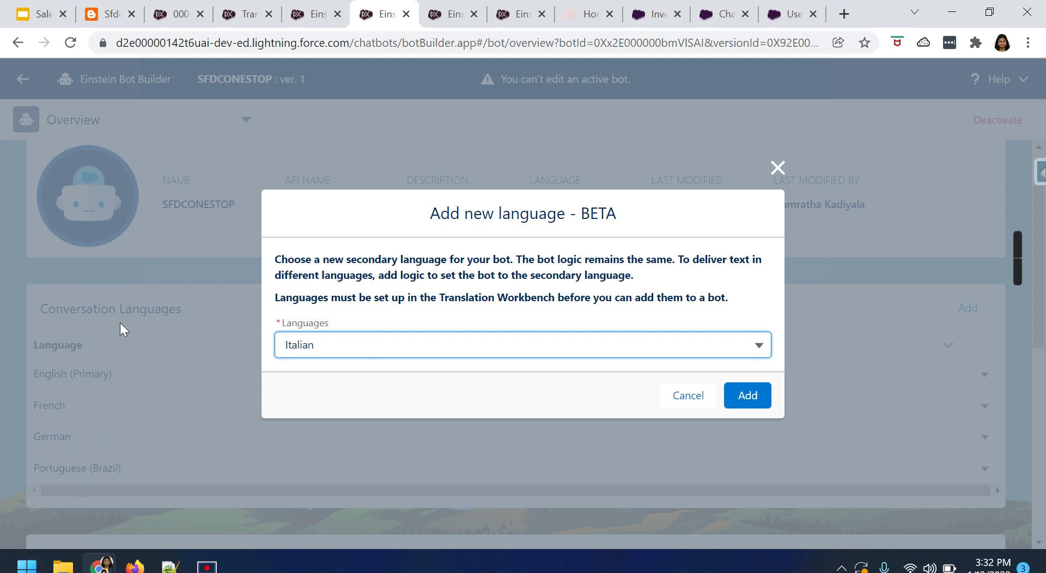
left_click(749, 396)
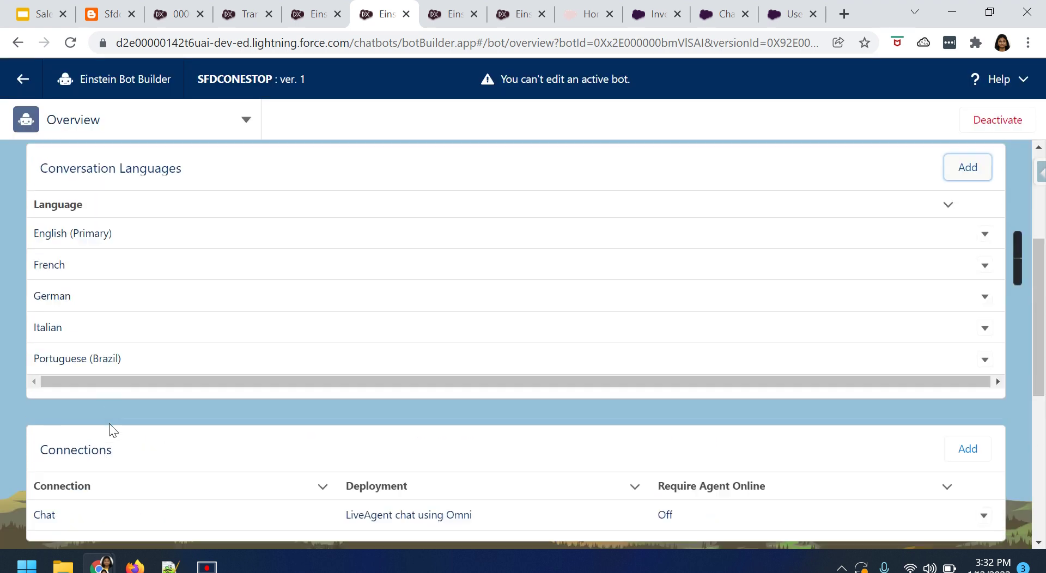
Look over the bot Overview, then switch to the Dialogs page showing General Queries.
scroll(54, 452, "down", 2)
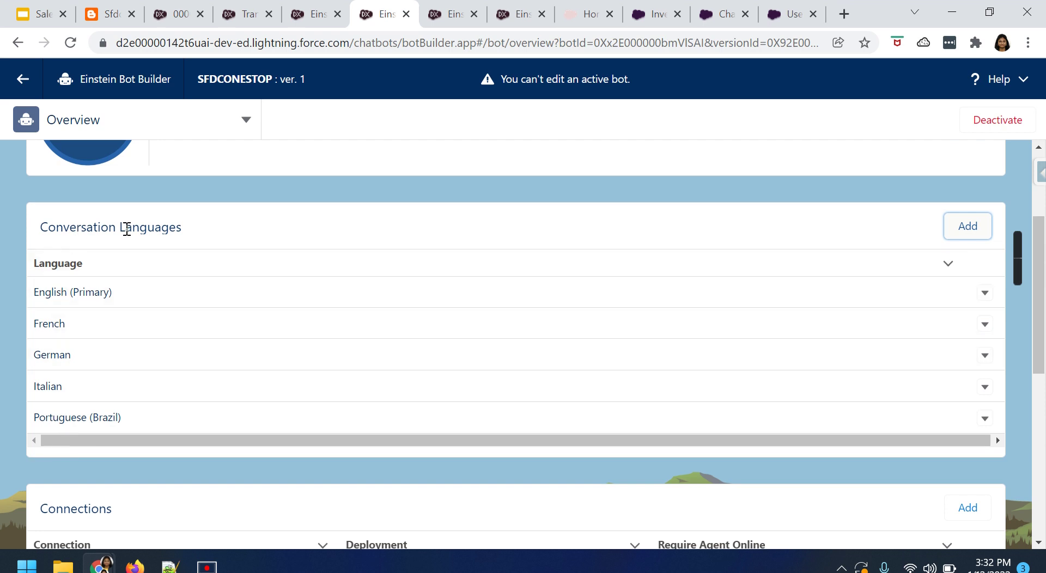
scroll(136, 421, "down", 3)
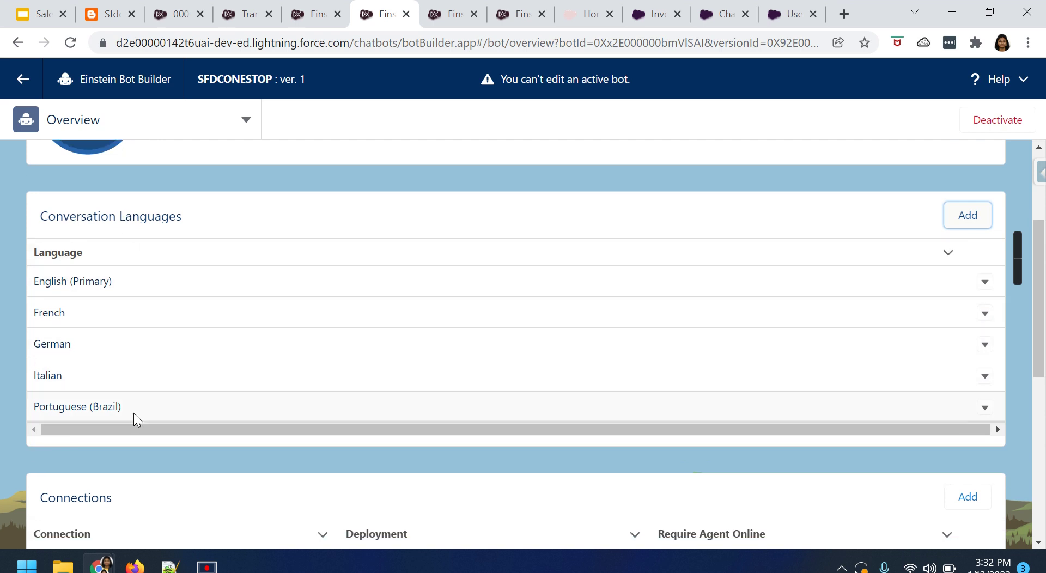
scroll(101, 415, "down", 3)
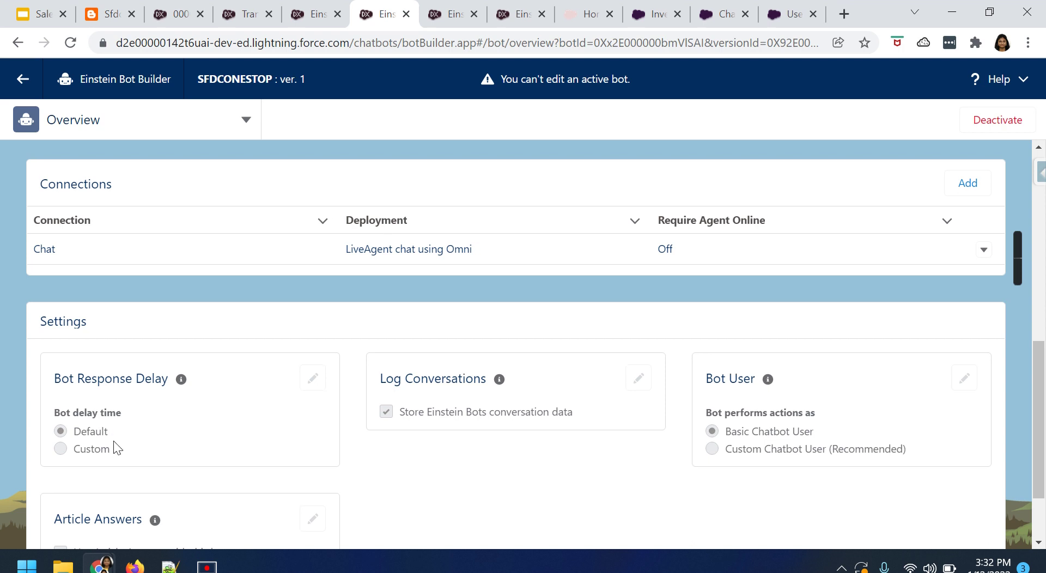
scroll(115, 442, "up", 10)
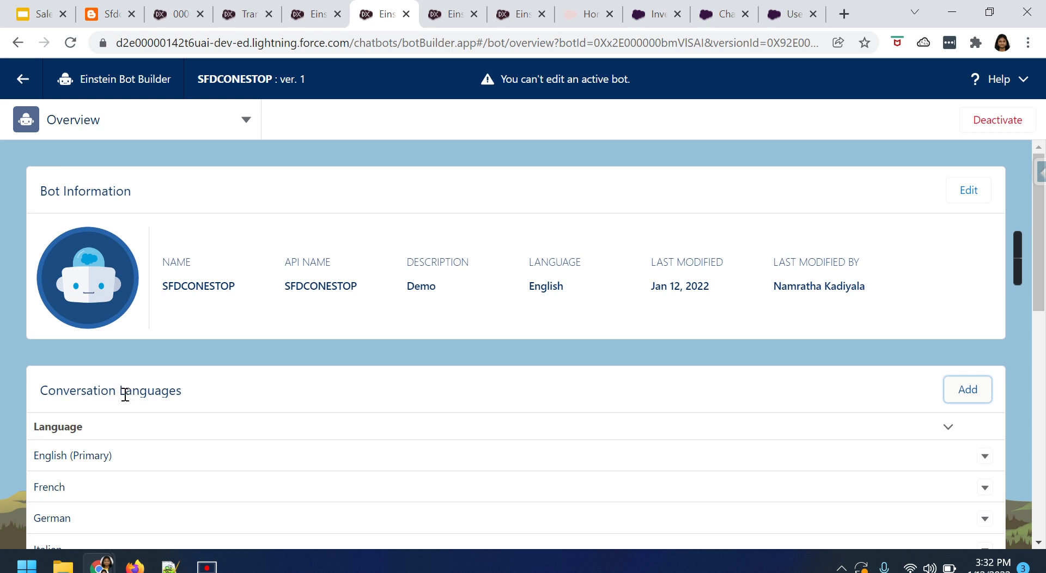
left_click(174, 126)
left_click(66, 195)
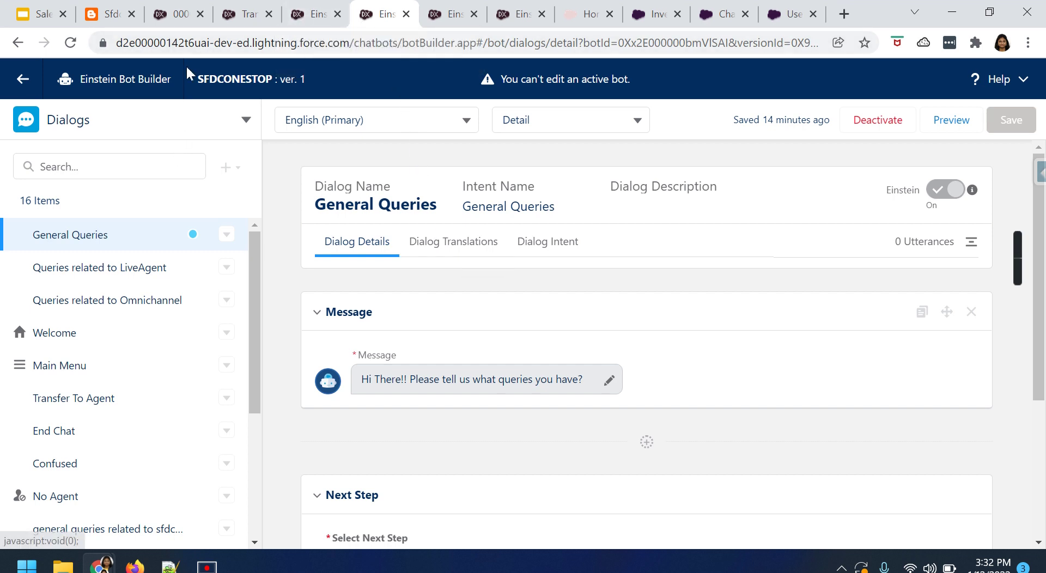
Show General Queries' Dialog Translations in French and highlight 'requêtes générales'.
left_click(182, 121)
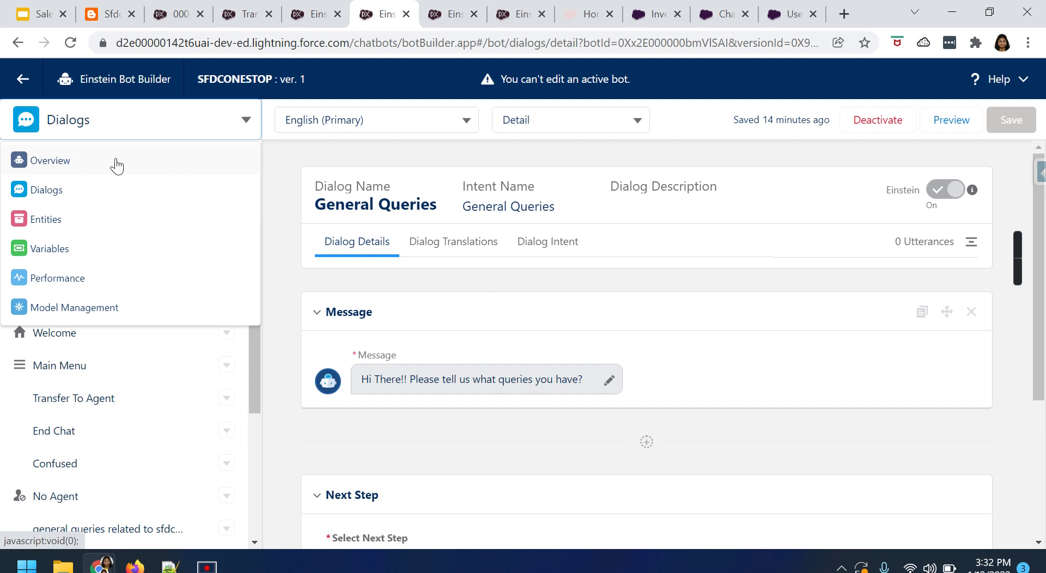
left_click(513, 290)
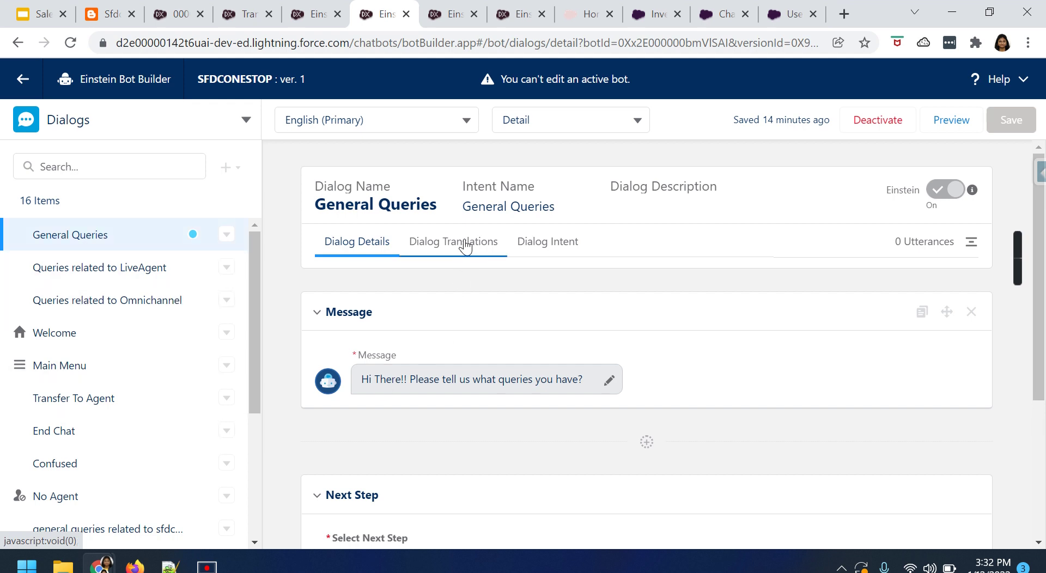
left_click(462, 246)
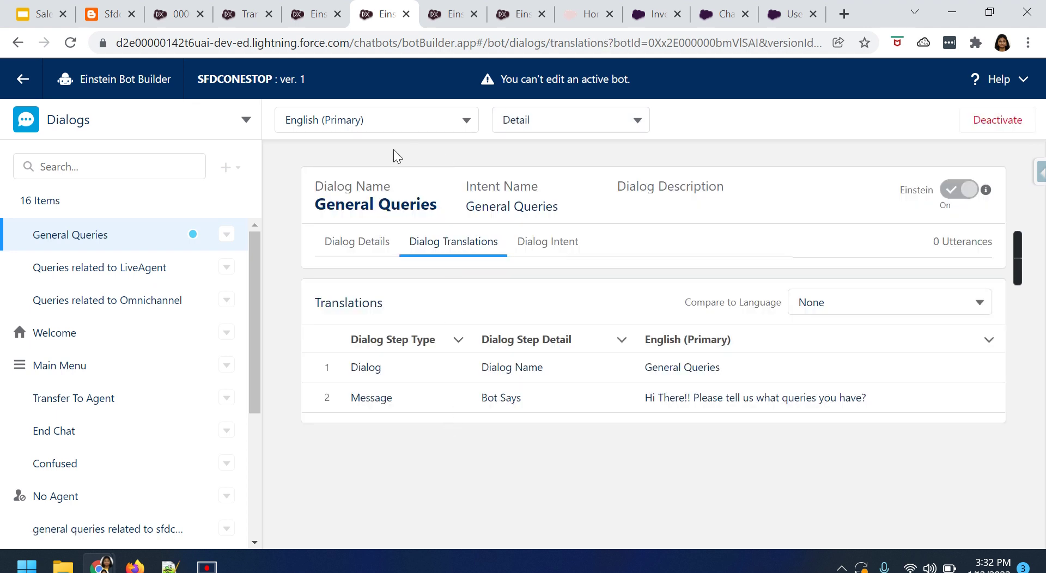
left_click(388, 124)
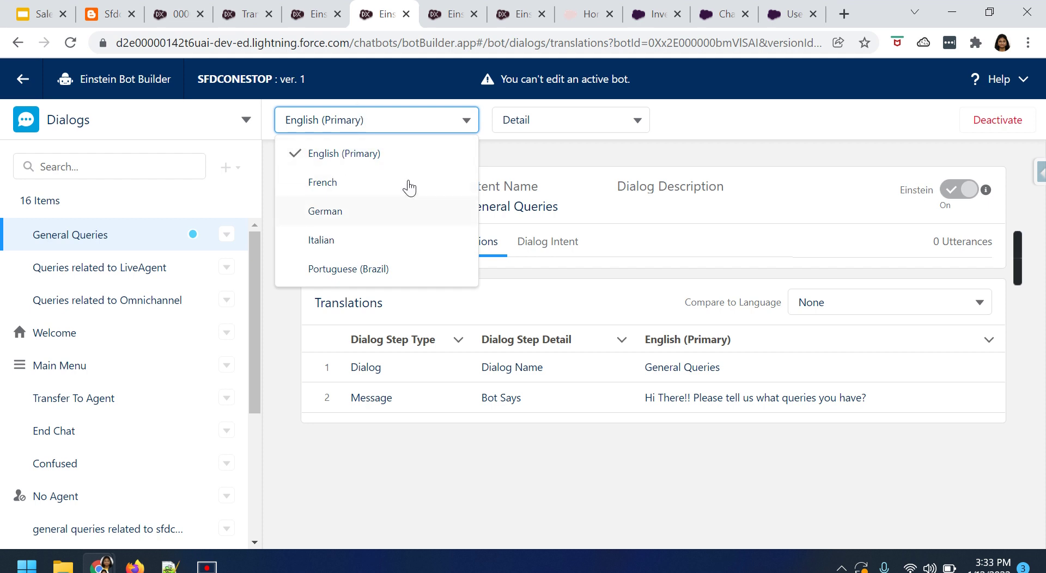
left_click(327, 184)
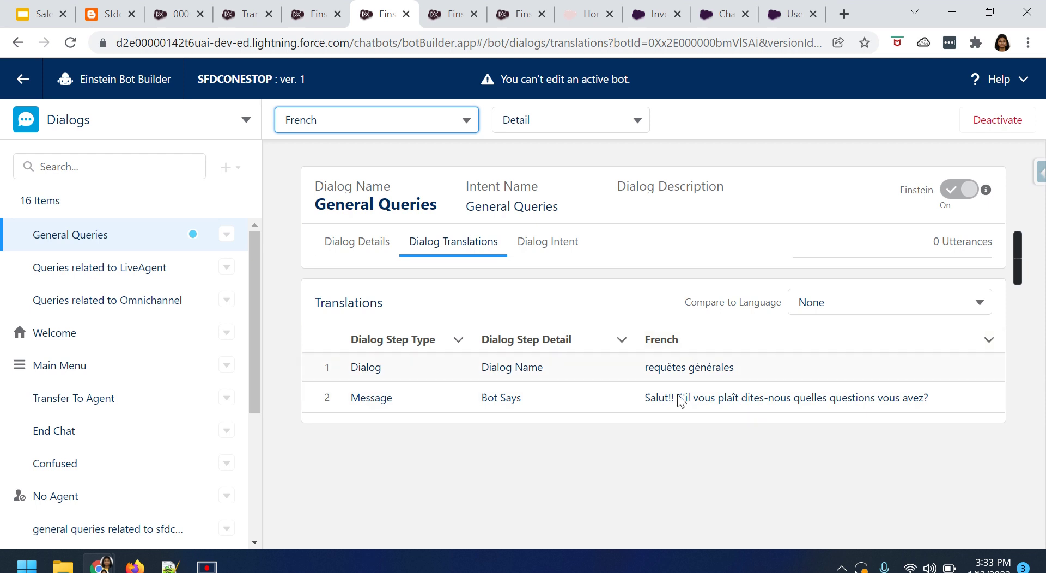
left_click(670, 372)
left_click_drag(670, 372, 738, 366)
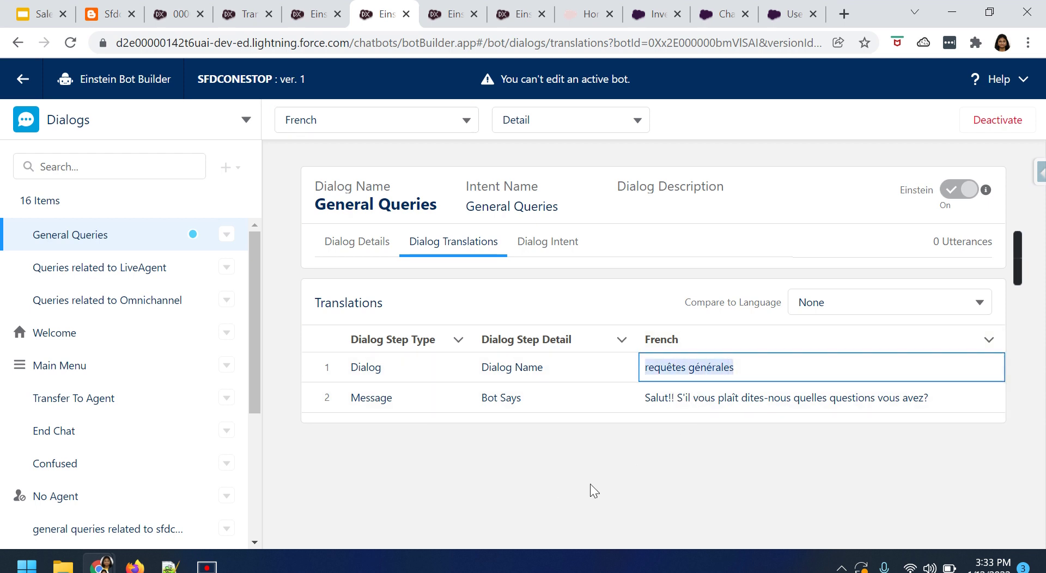
Compare the French text against English (Primary) and highlight the English Bot Says message.
left_click(913, 303)
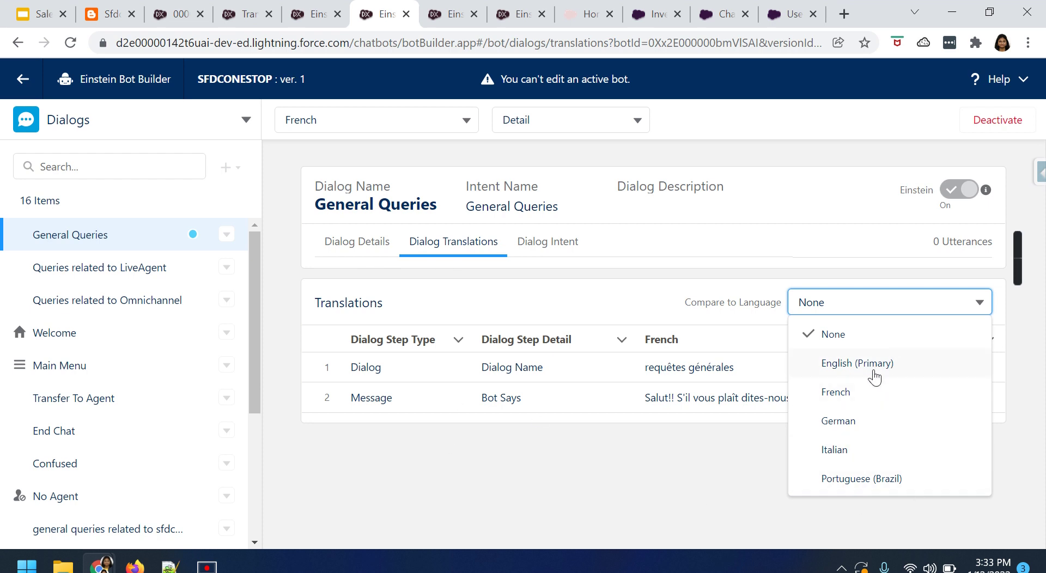
left_click(874, 375)
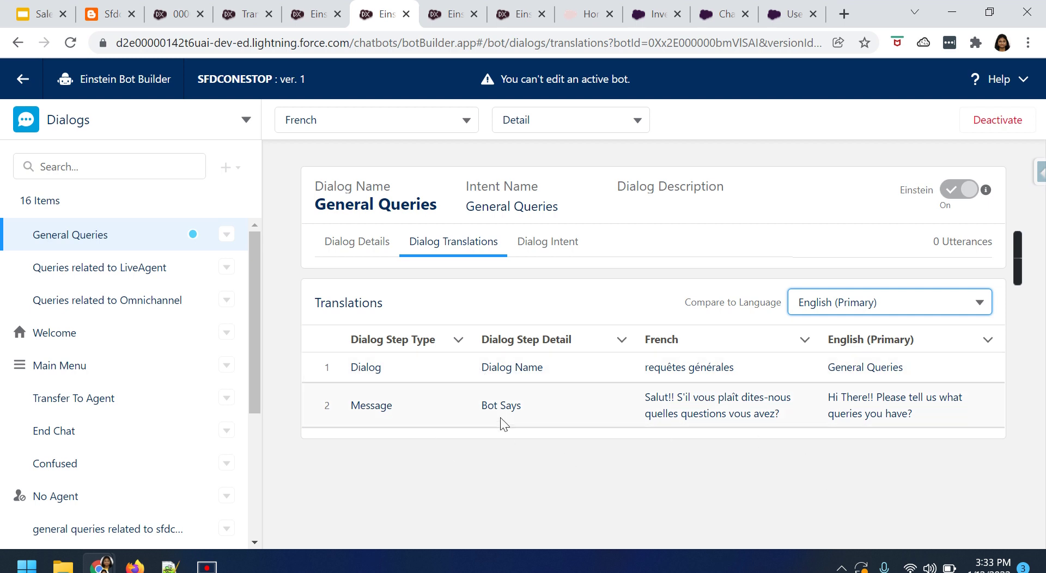
left_click_drag(830, 399, 914, 415)
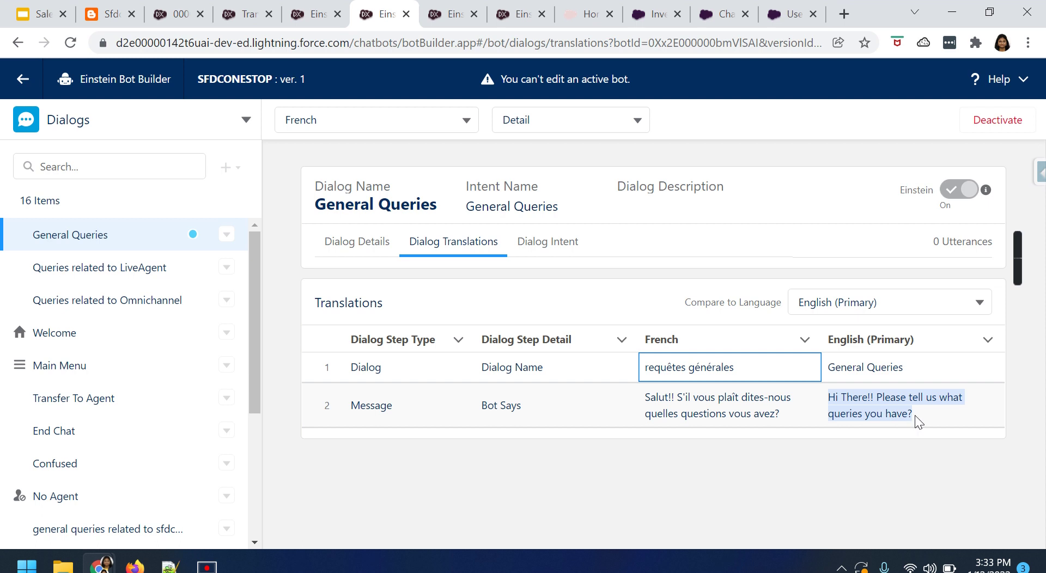
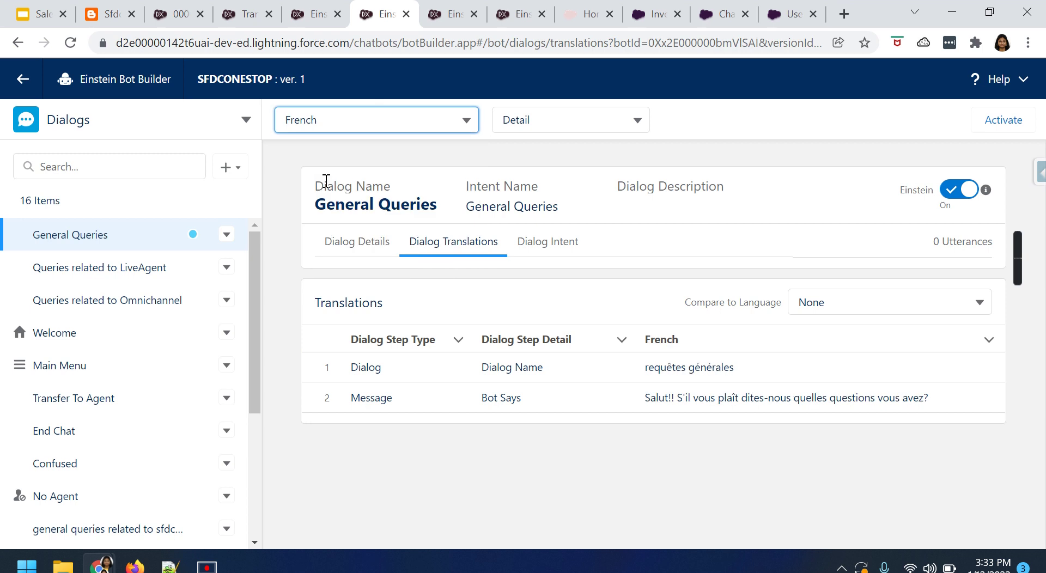
Compare against English (Primary), then append 'th' to General Queries' French name to get 'requêtes généralesth' and save.
left_click(901, 294)
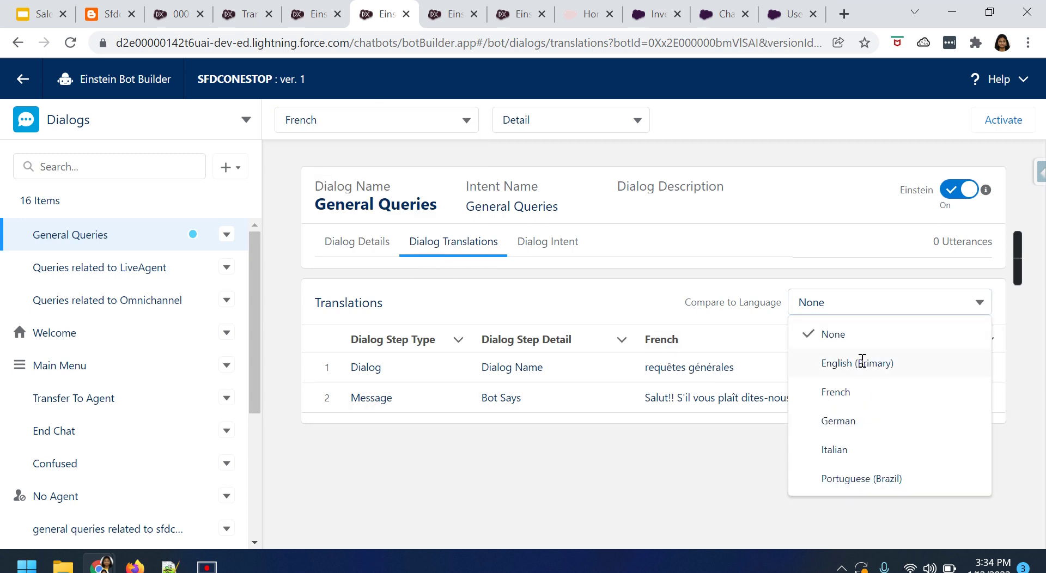
left_click(869, 362)
left_click(806, 367)
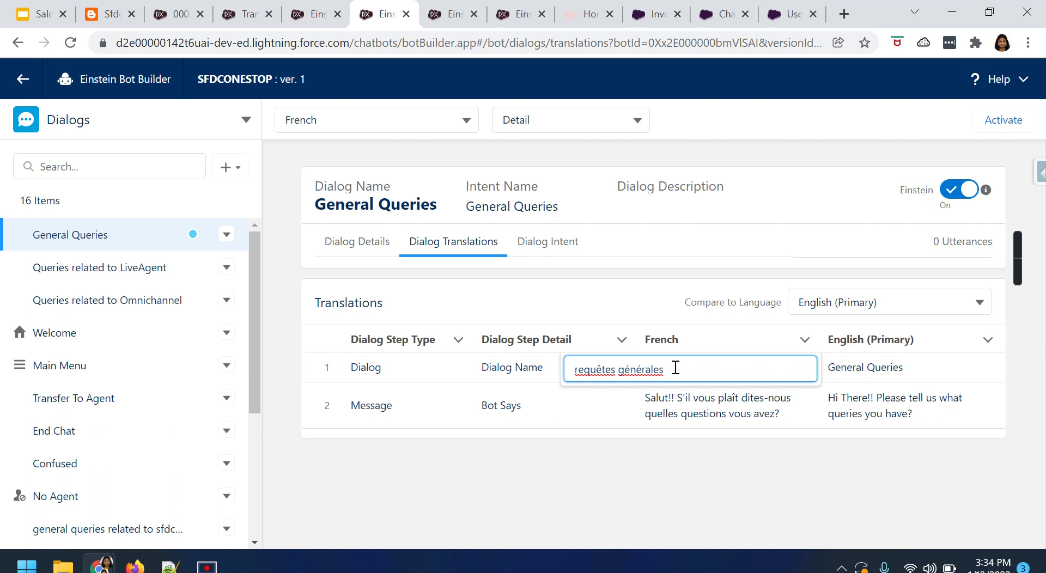
type("th")
left_click(669, 486)
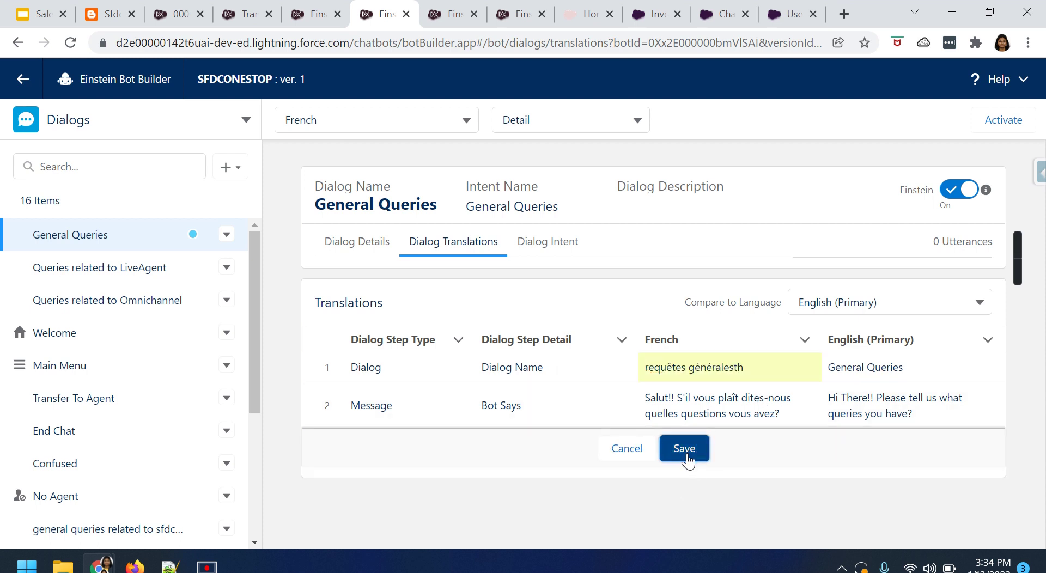
left_click(684, 450)
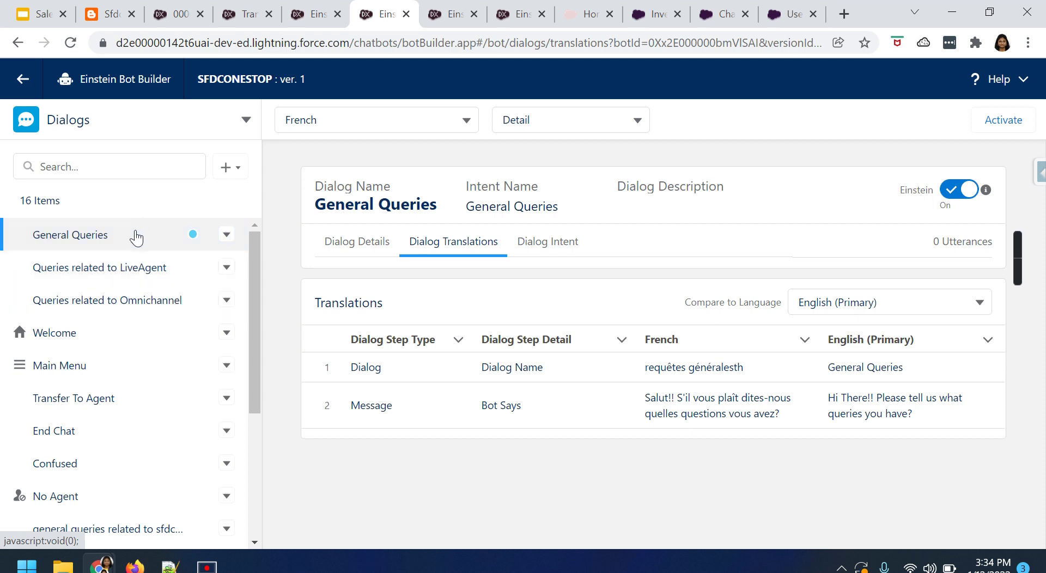
Open the Language dialog from the Dialogs list and show its French message and French/English menu.
scroll(87, 428, "down", 4)
scroll(89, 431, "up", 5)
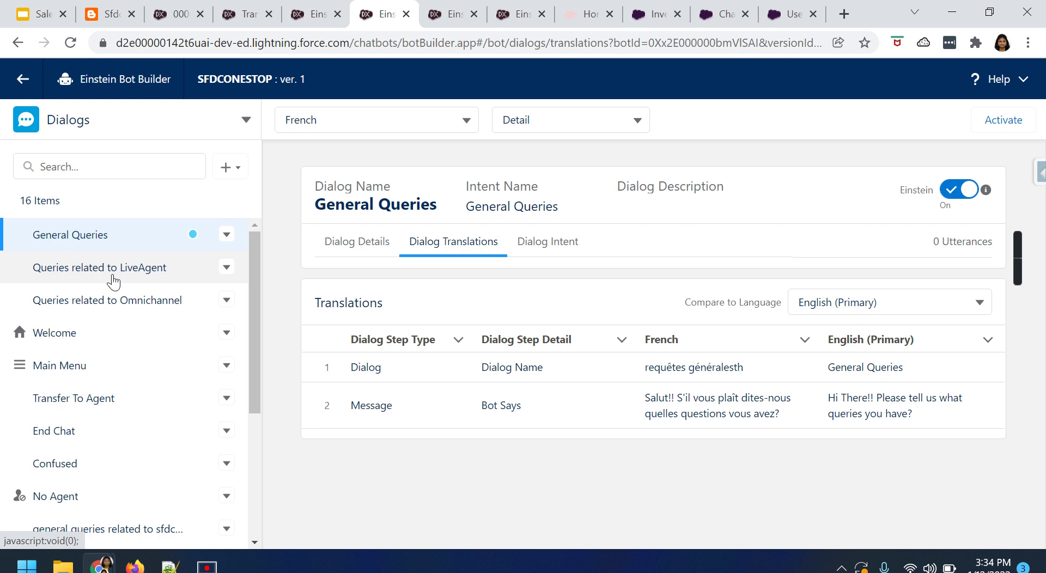
scroll(111, 456, "down", 3)
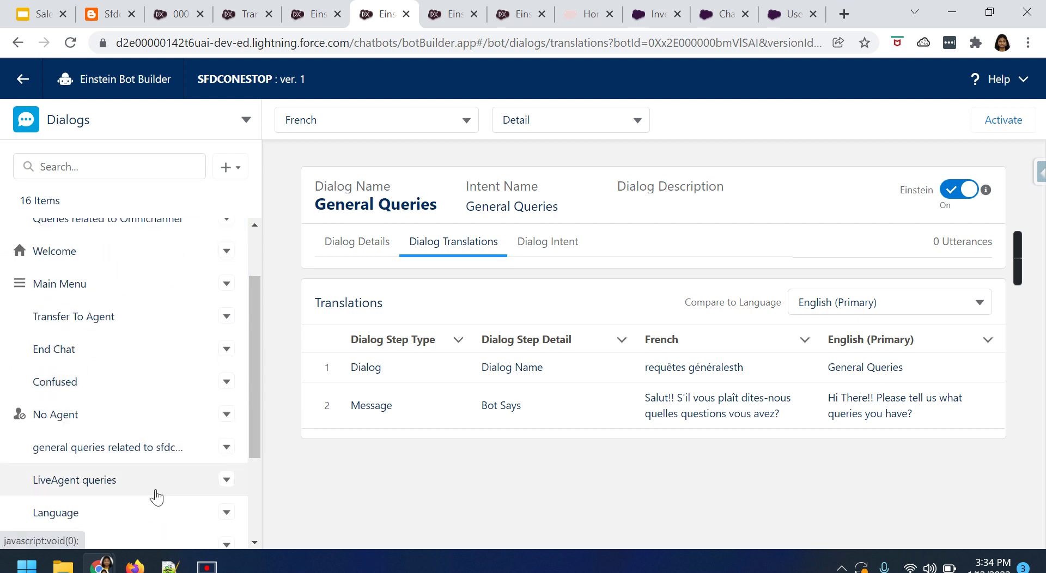
scroll(155, 479, "down", 5)
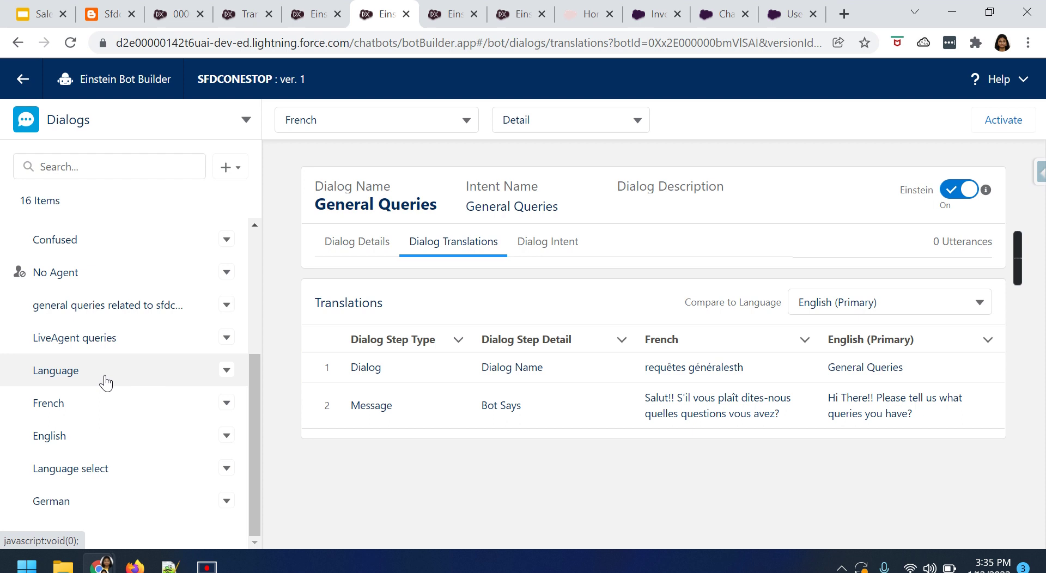
left_click(104, 376)
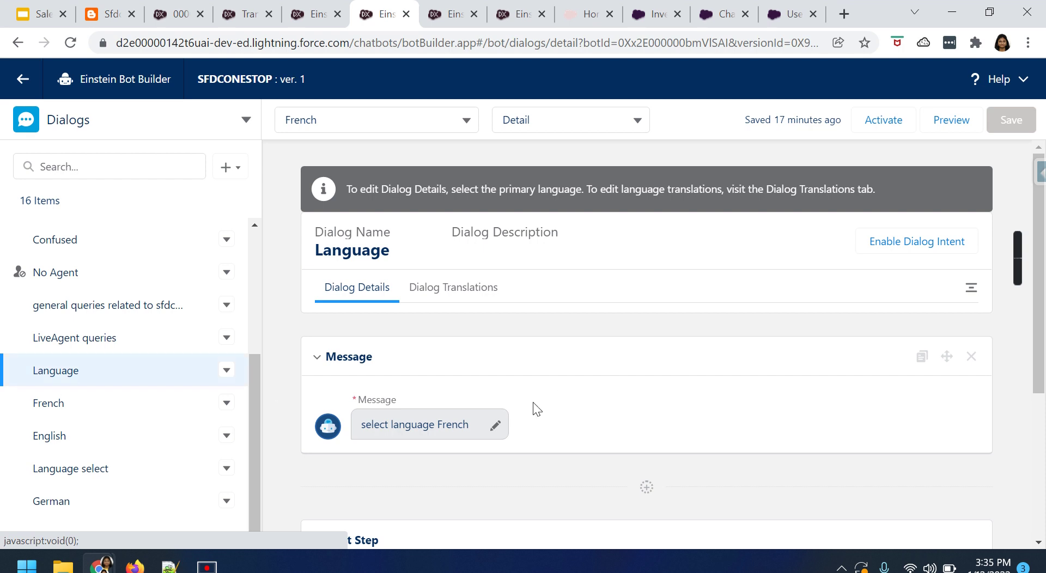
scroll(533, 402, "down", 2)
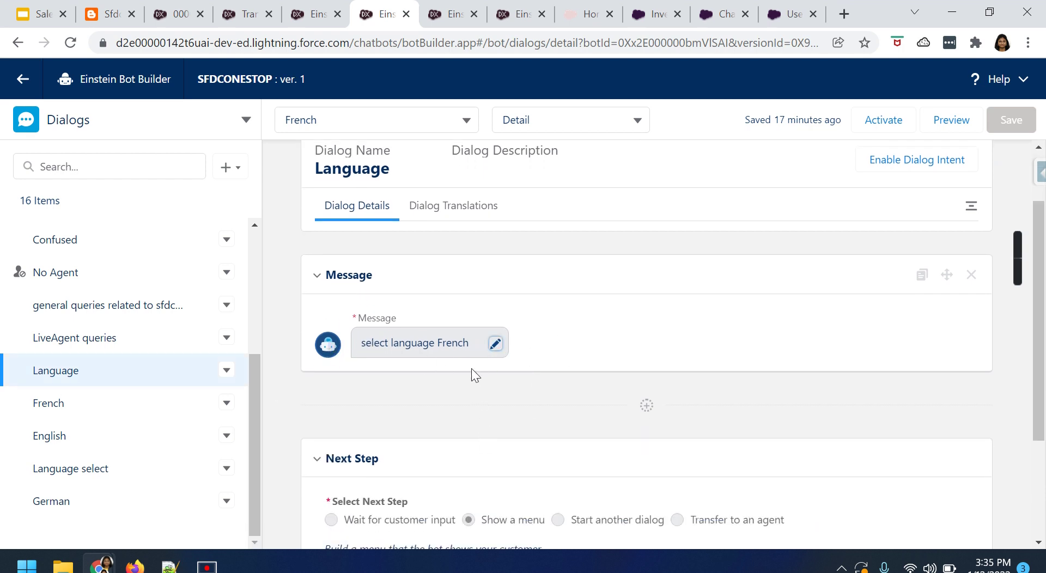
scroll(477, 396, "down", 3)
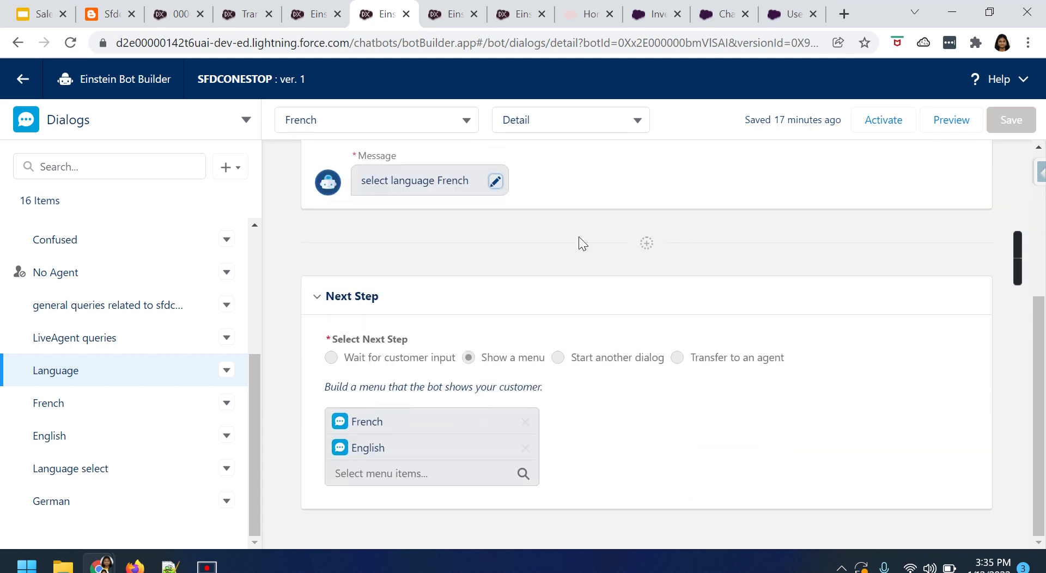
Switch to English (Primary) and correct the Language dialog message to 'select the language'.
left_click(439, 120)
left_click(327, 158)
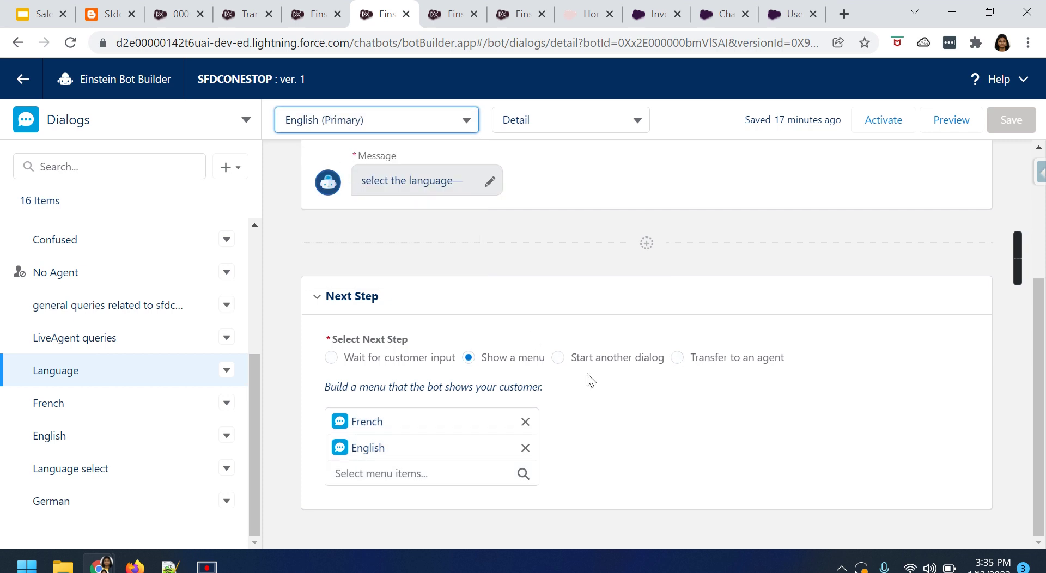
scroll(561, 404, "up", 3)
left_click(489, 344)
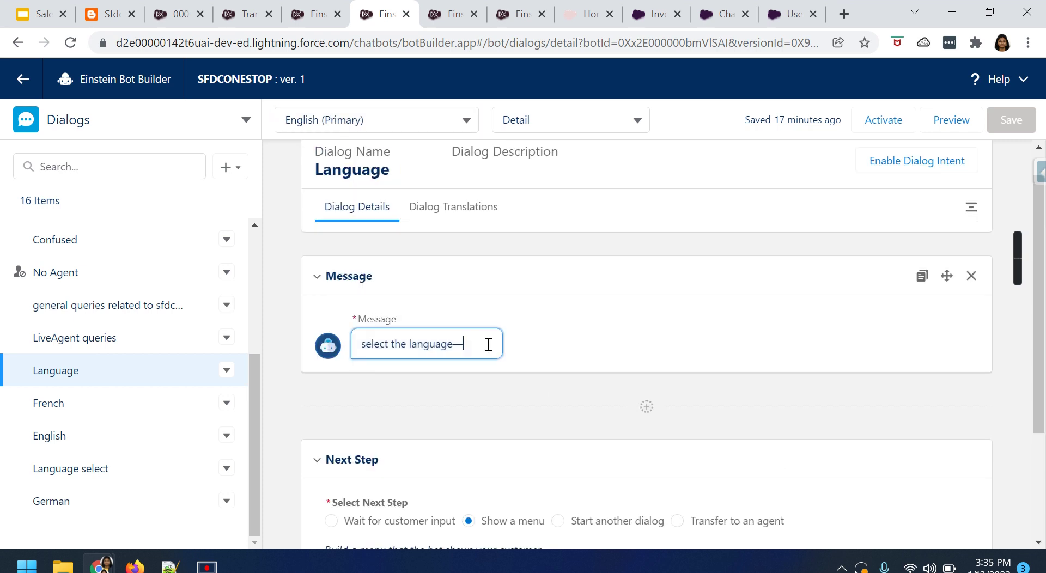
key("BackSpace")
key("BackSpace")
type("e")
scroll(455, 335, "down", 2)
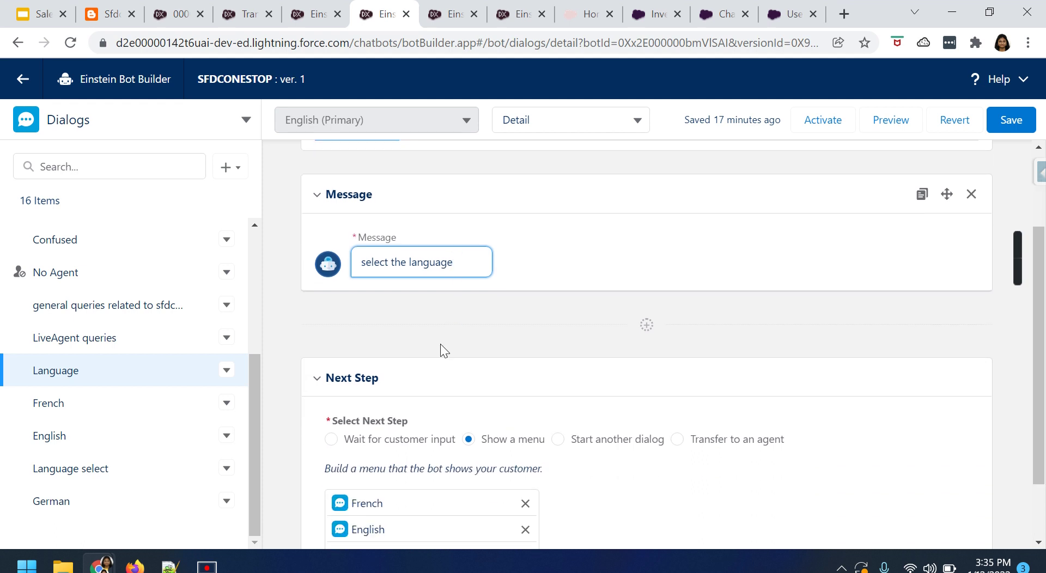
scroll(459, 335, "up", 2)
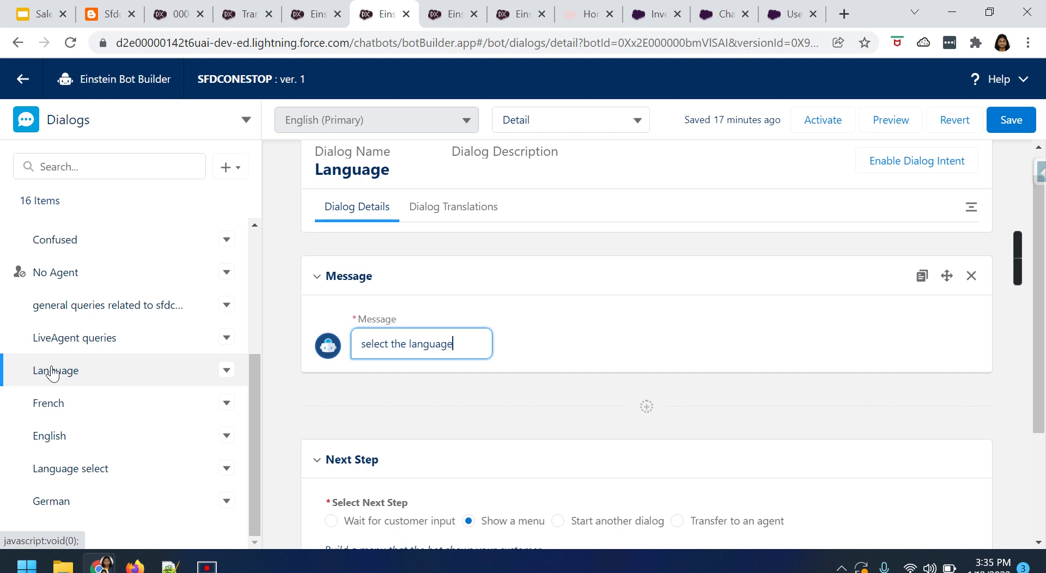
scroll(427, 403, "down", 2)
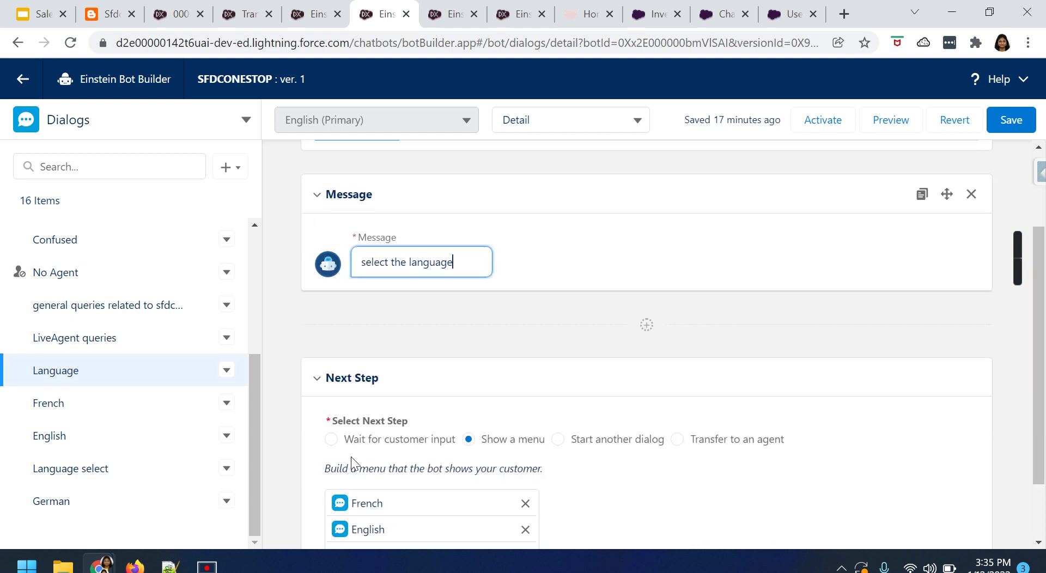
left_click_drag(333, 419, 412, 427)
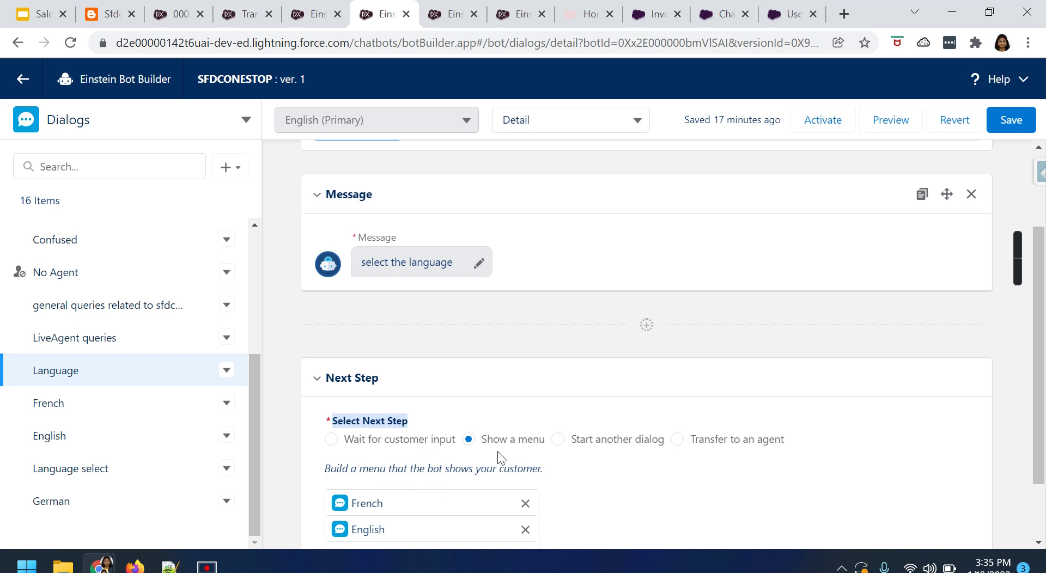
Keep Show a menu as the next step and add German as a third menu item.
left_click(643, 442)
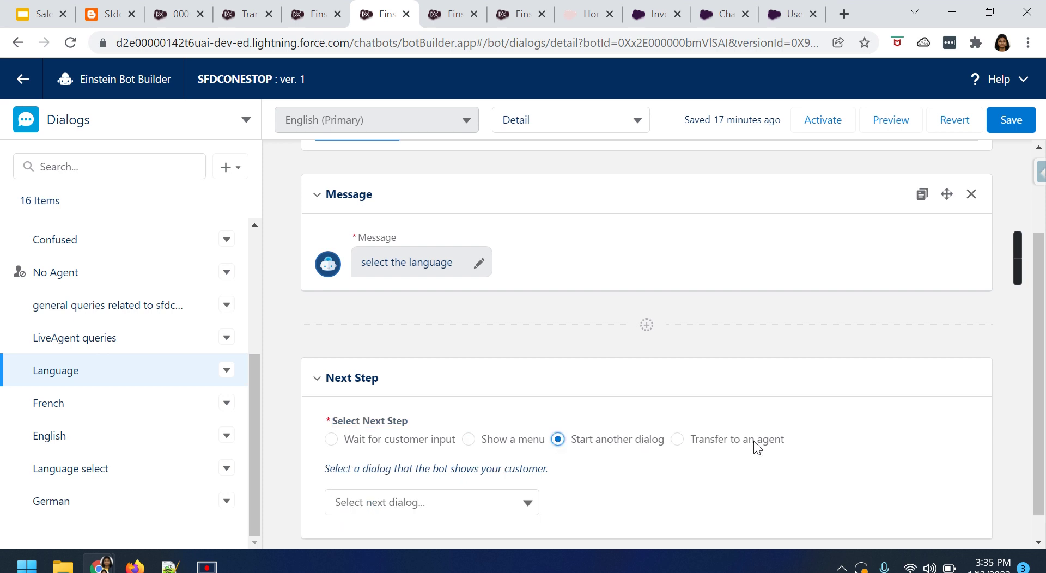
left_click(753, 440)
left_click(518, 442)
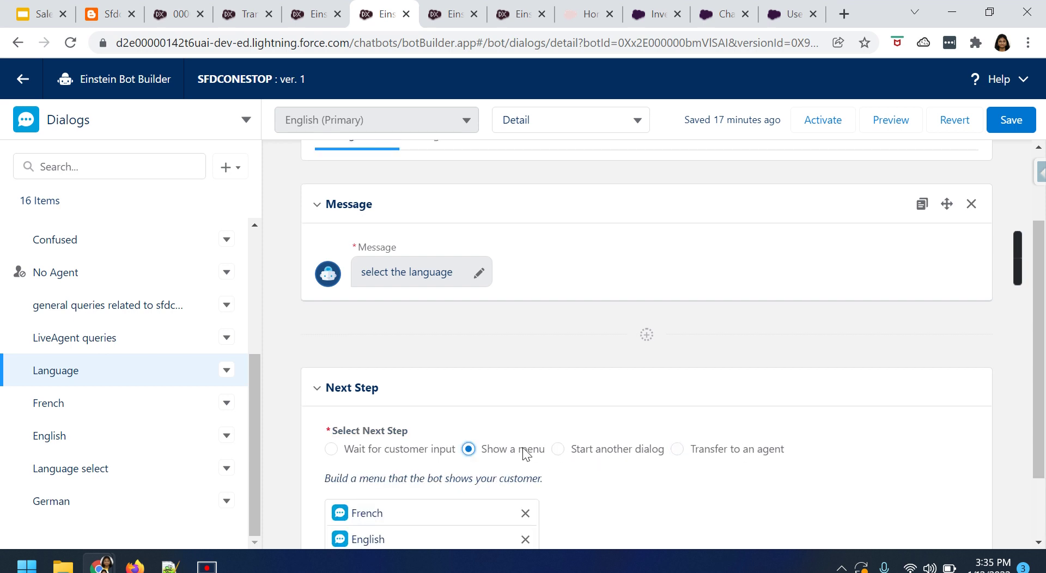
scroll(635, 470, "down", 2)
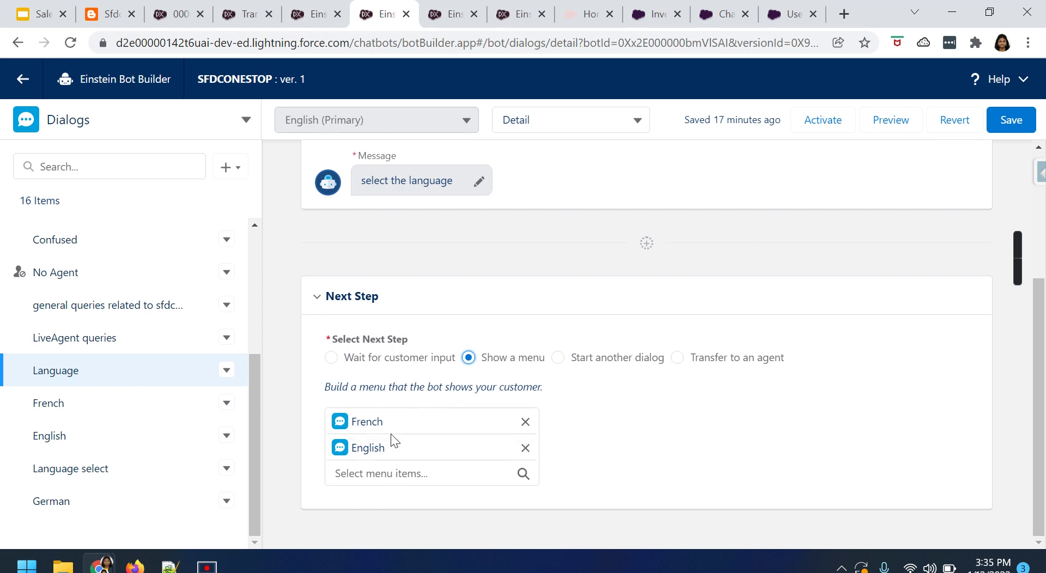
left_click(390, 469)
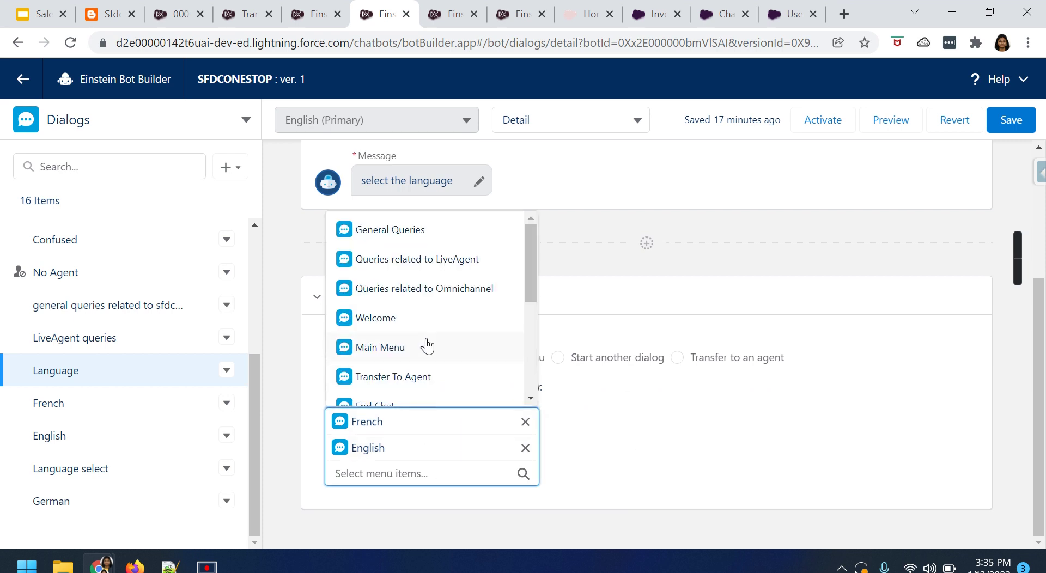
scroll(424, 354, "down", 3)
left_click(418, 370)
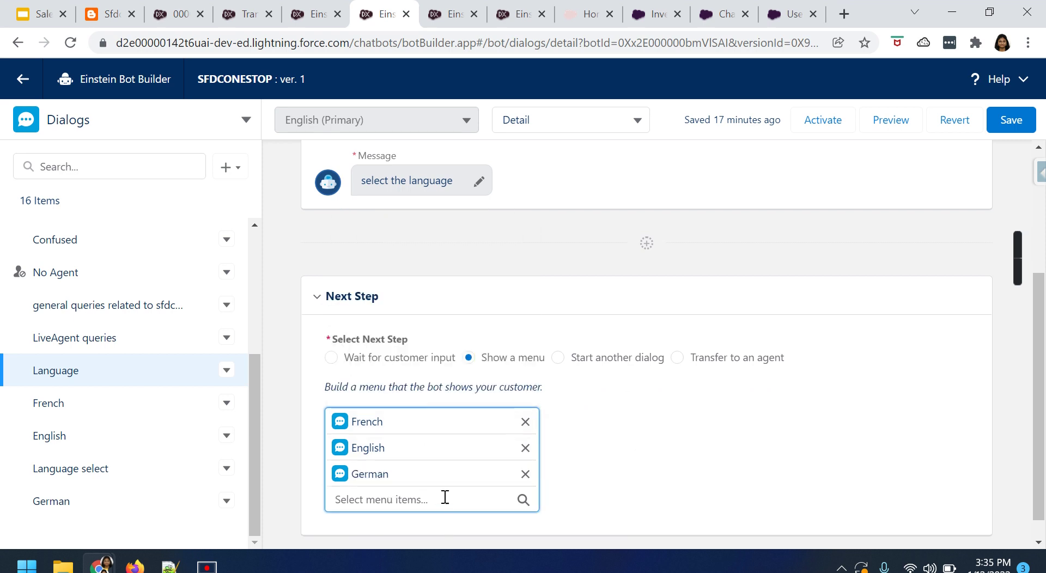
left_click(347, 499)
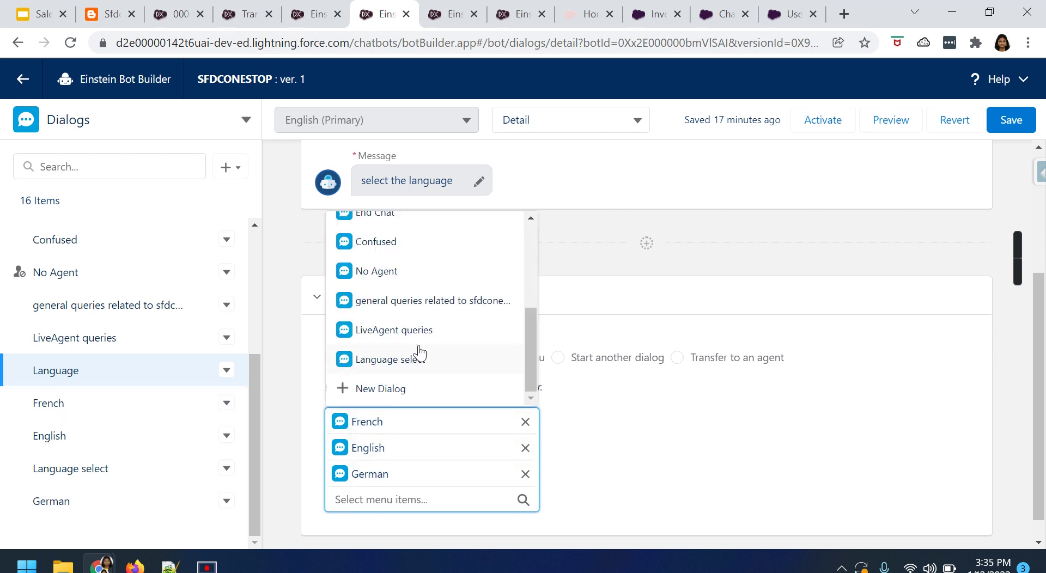
Create an 'Italian' dialog shown in the bot options menu, making it the fourth Language menu item.
left_click(394, 396)
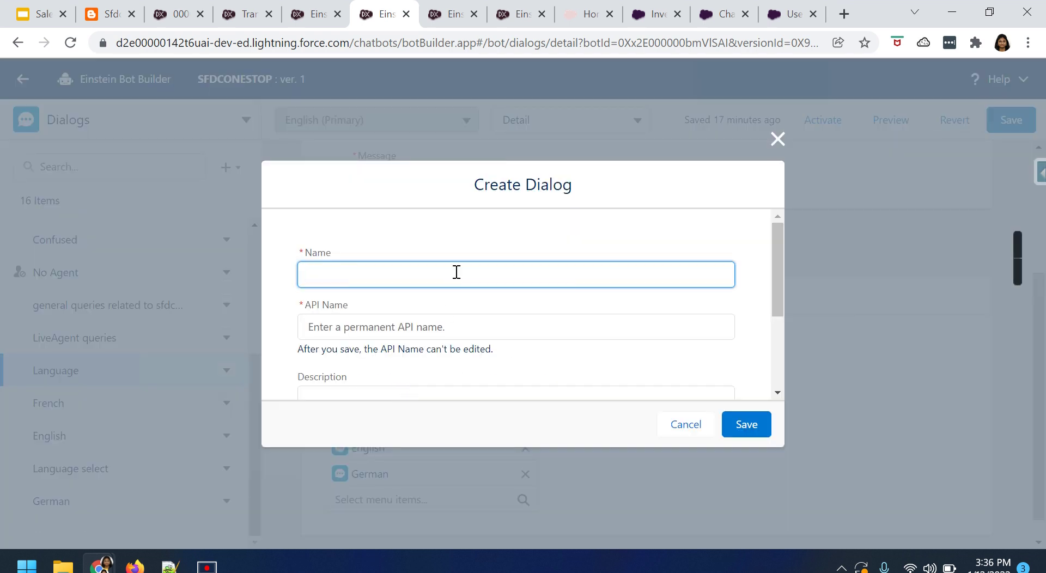
type("Italian")
left_click(442, 322)
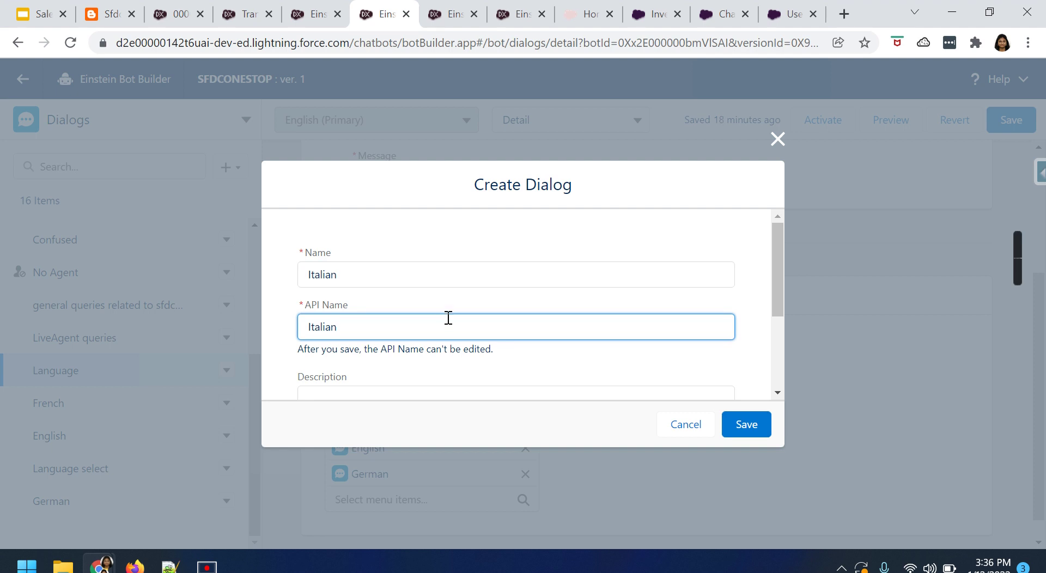
scroll(452, 319, "down", 1)
scroll(436, 309, "down", 3)
left_click(372, 367)
left_click(742, 424)
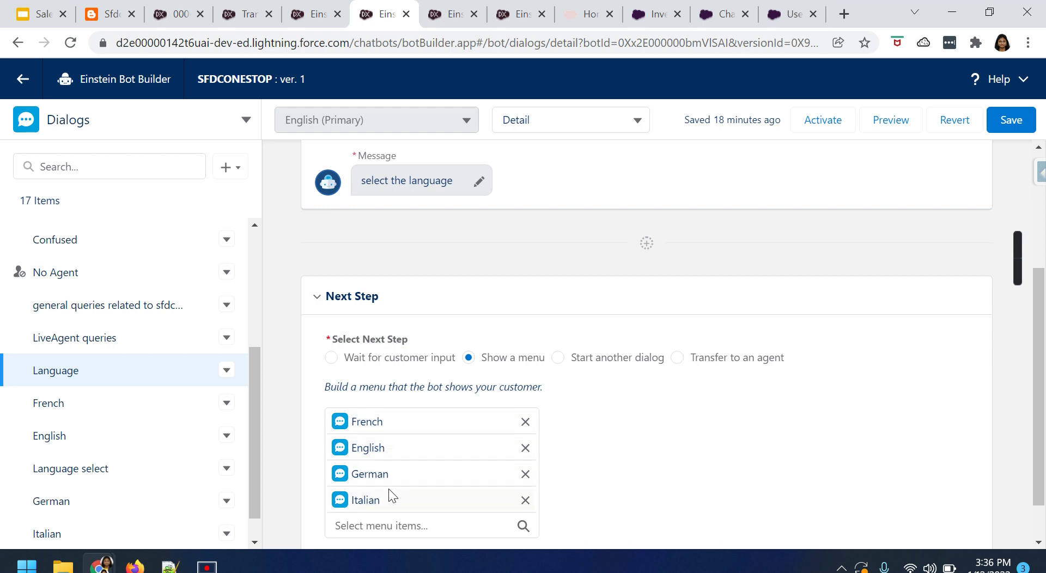
scroll(431, 482, "down", 1)
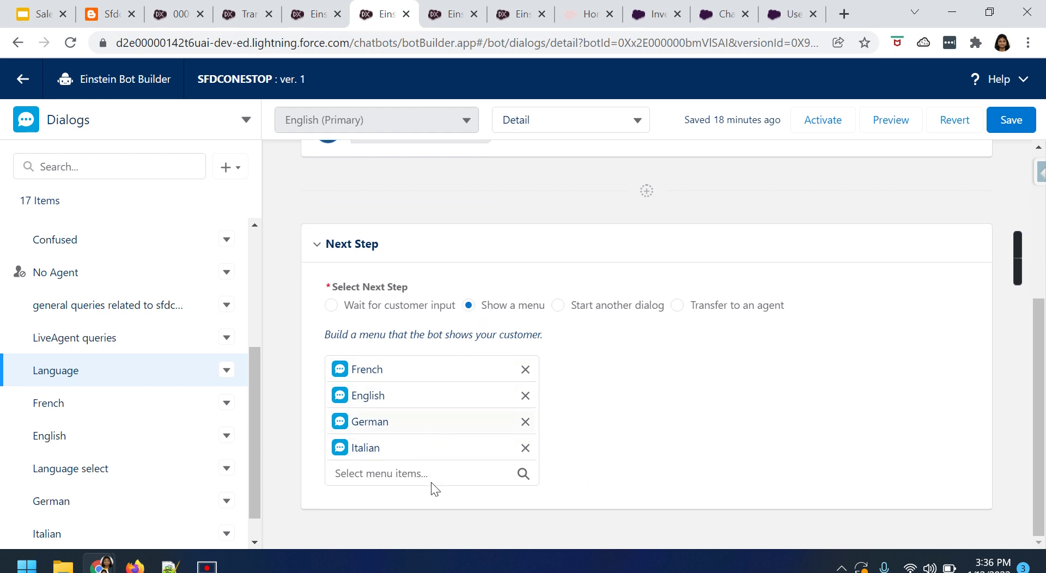
scroll(651, 443, "up", 3)
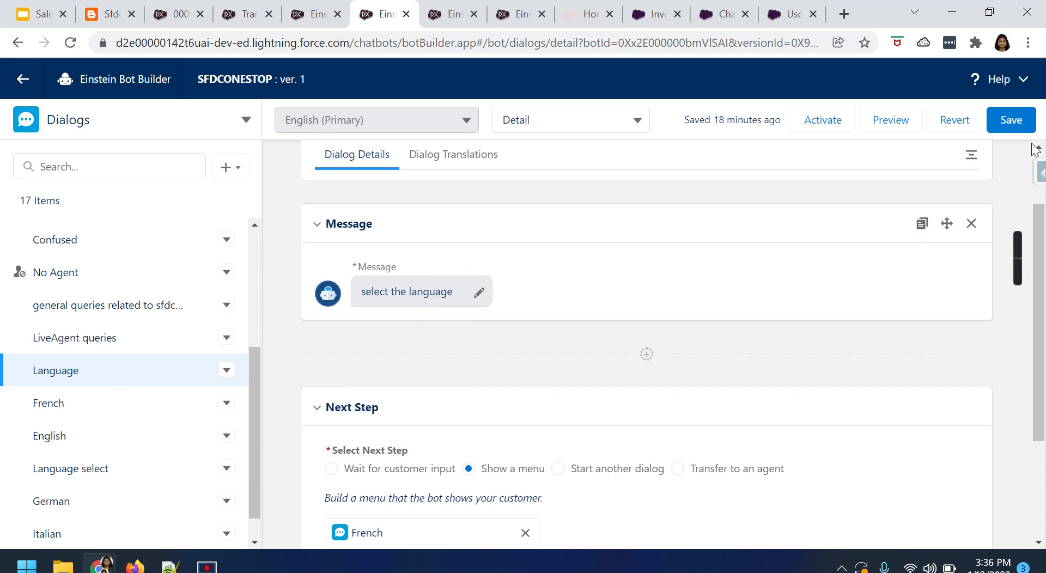
Save the bot's changes and open the French dialog.
left_click(1014, 130)
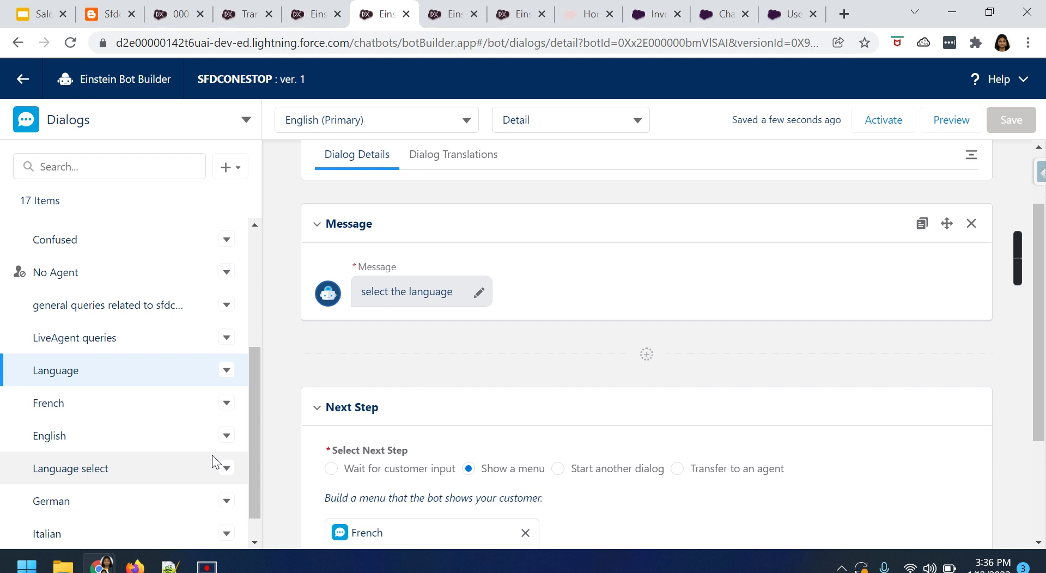
left_click_drag(255, 511, 268, 365)
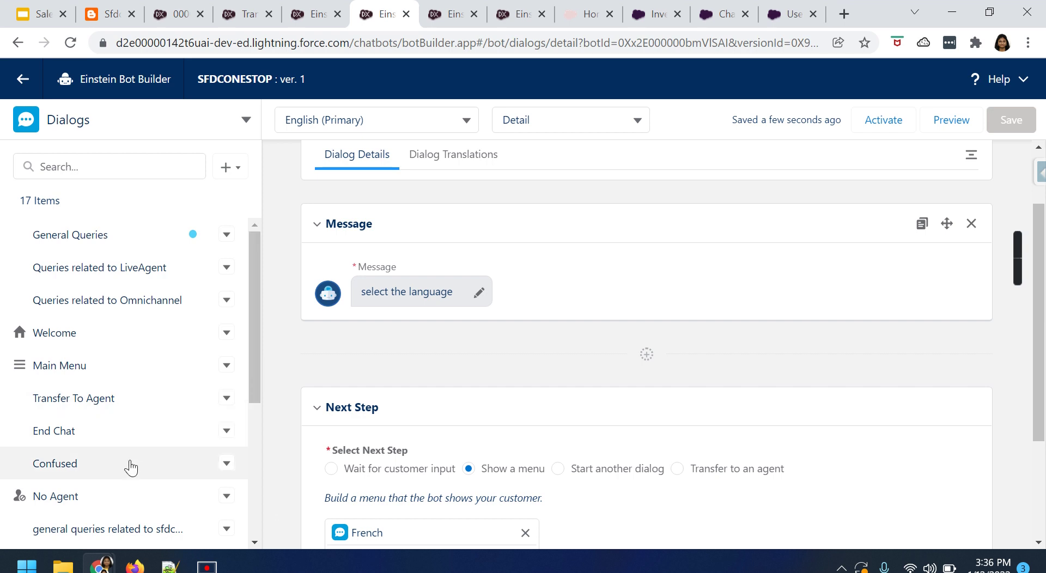
scroll(134, 457, "down", 5)
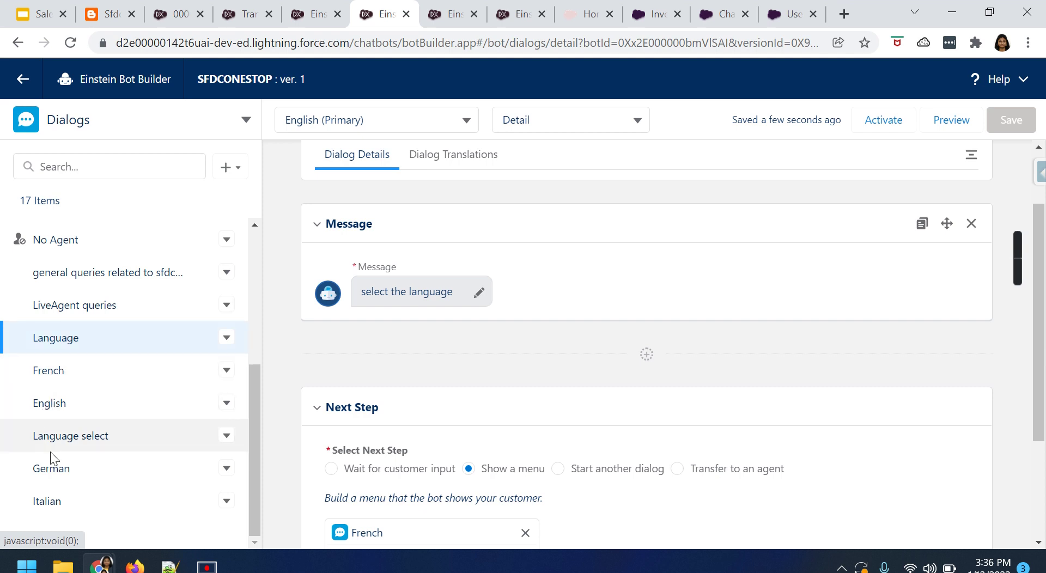
left_click(71, 375)
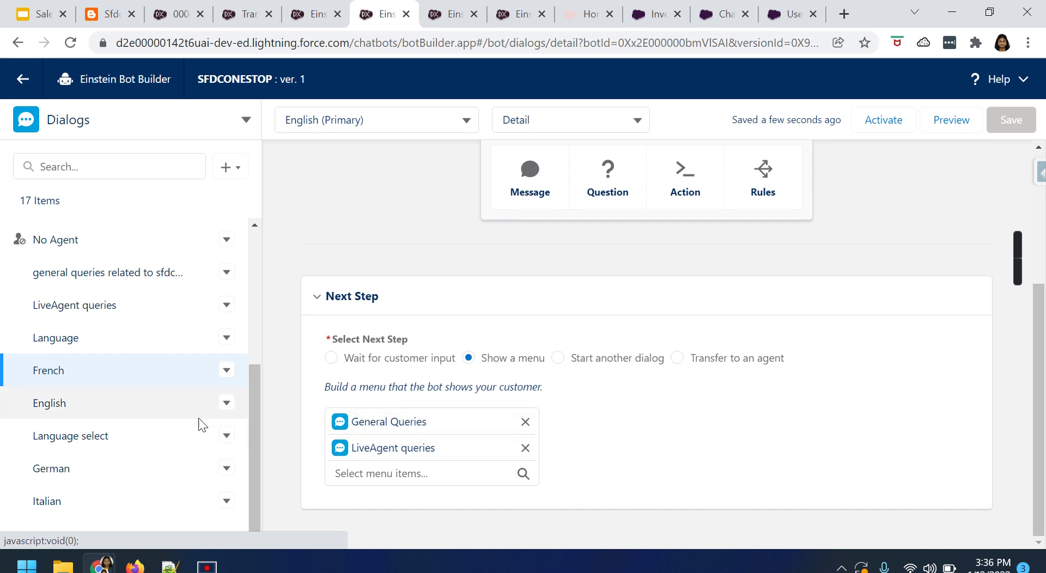
Activate the bot, leaving it read-only.
scroll(143, 291, "up", 5)
scroll(743, 348, "up", 4)
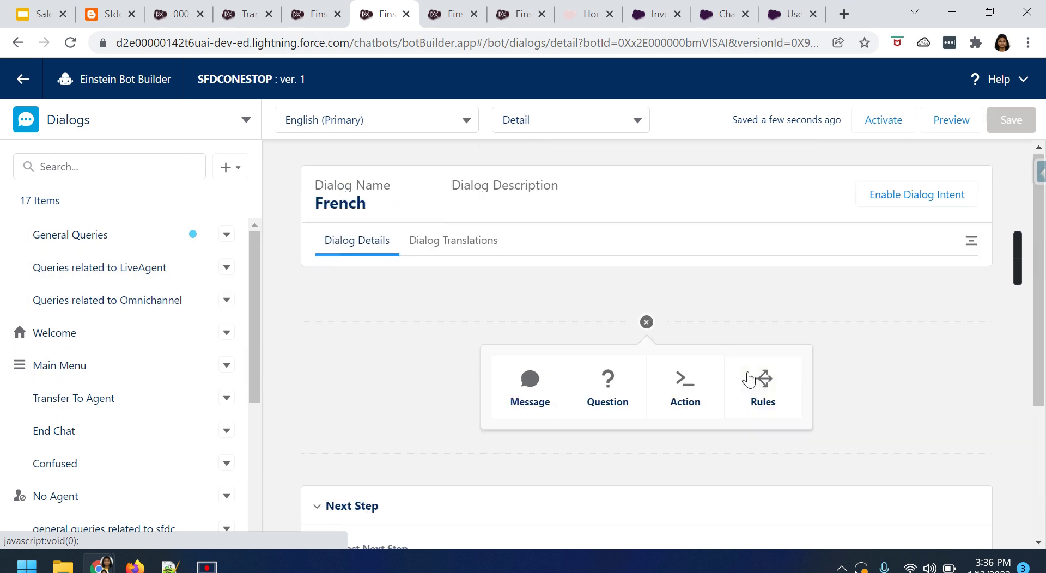
left_click(886, 123)
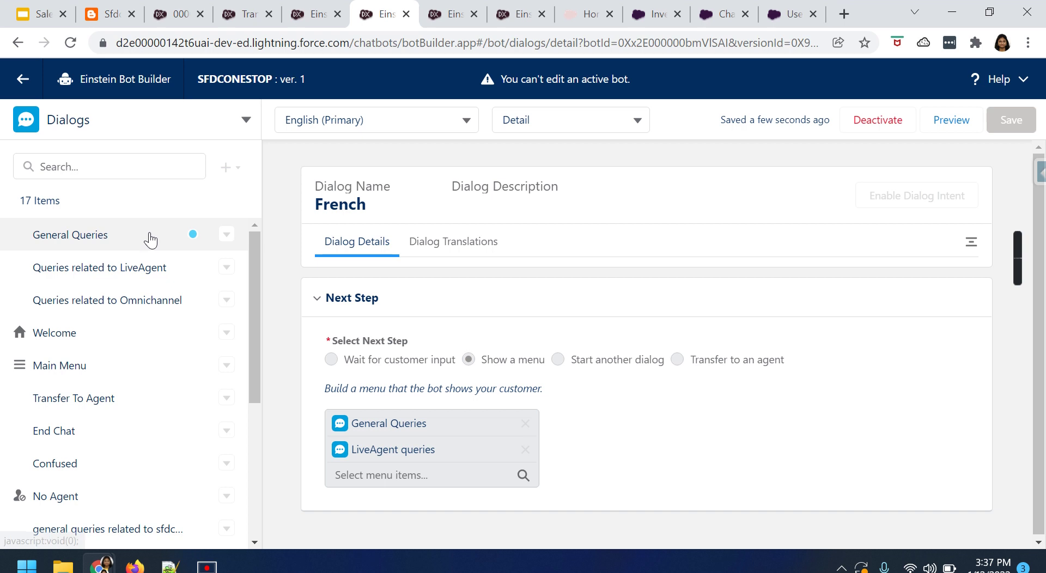
scroll(110, 417, "down", 5)
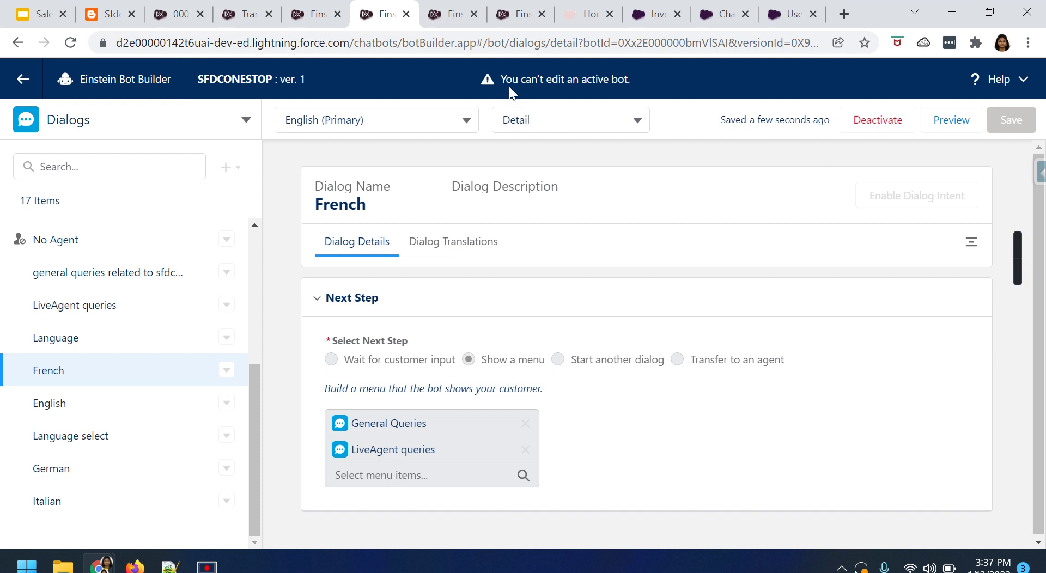
left_click_drag(500, 79, 629, 78)
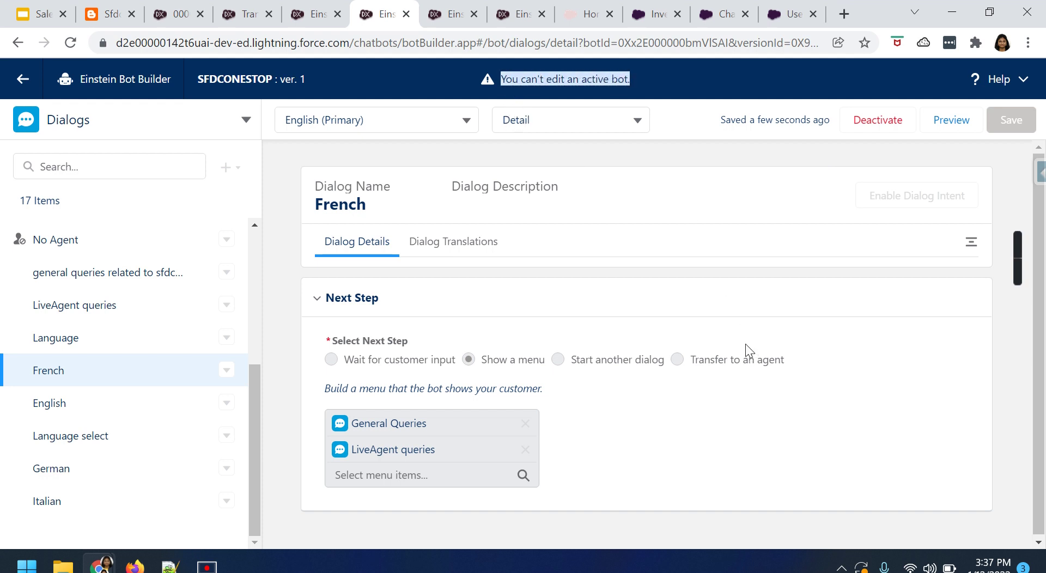
Switch to the SFDCONESTOP community home page.
left_click(582, 18)
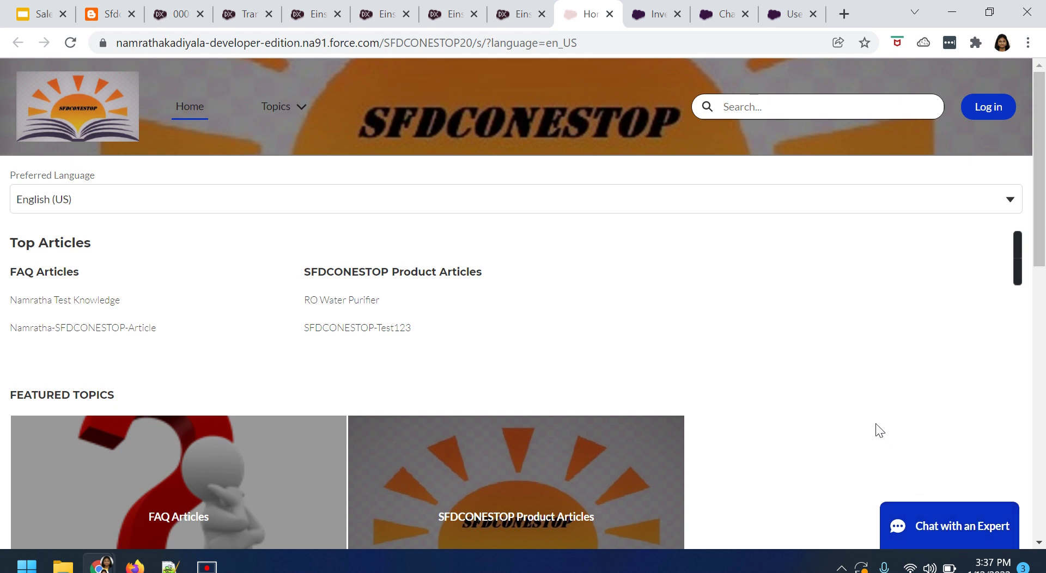
Fill the Chat with an Expert form with first and last name, e-mail and subject SFDCONESTOP, then start chatting.
left_click(947, 531)
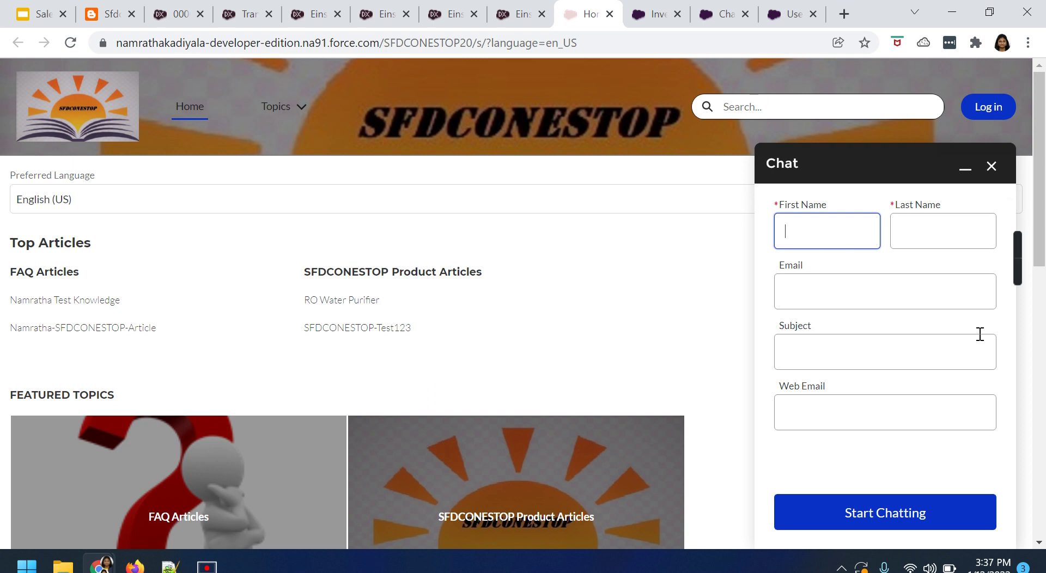
key("Tab")
key("Tab")
type("n@test.com")
key("Tab")
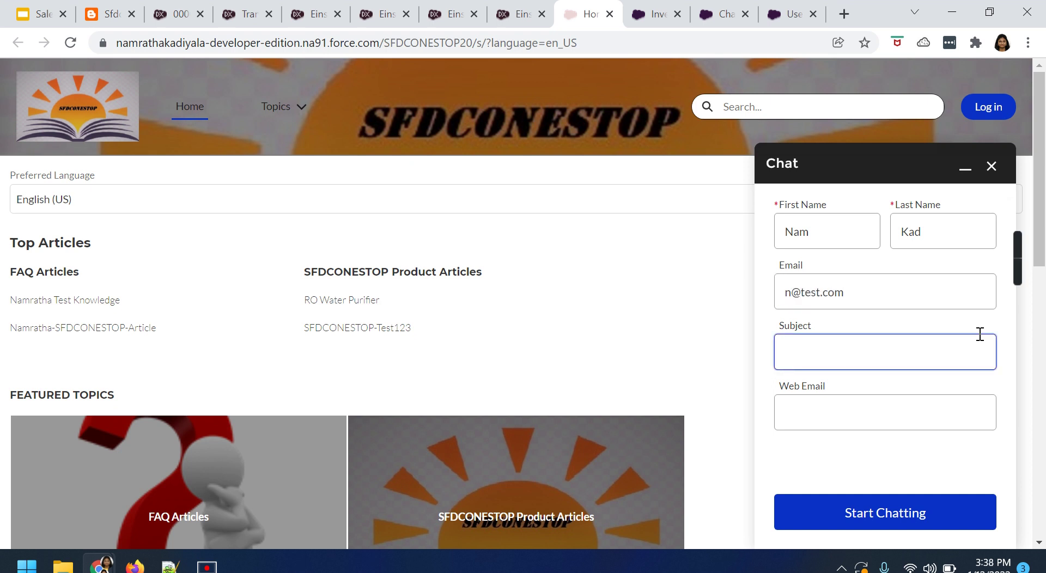
type("SFDCONESTOP")
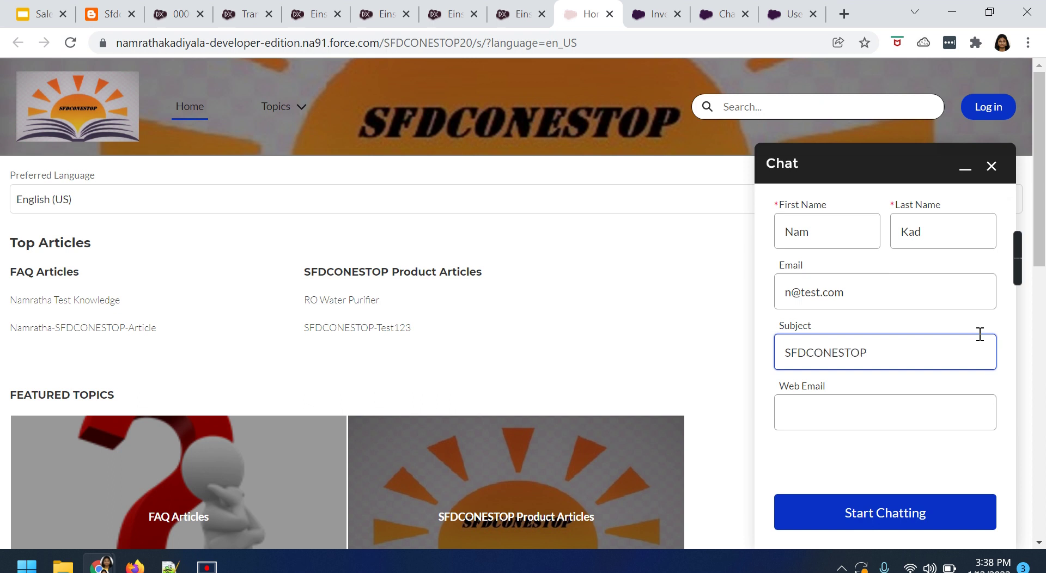
left_click(907, 515)
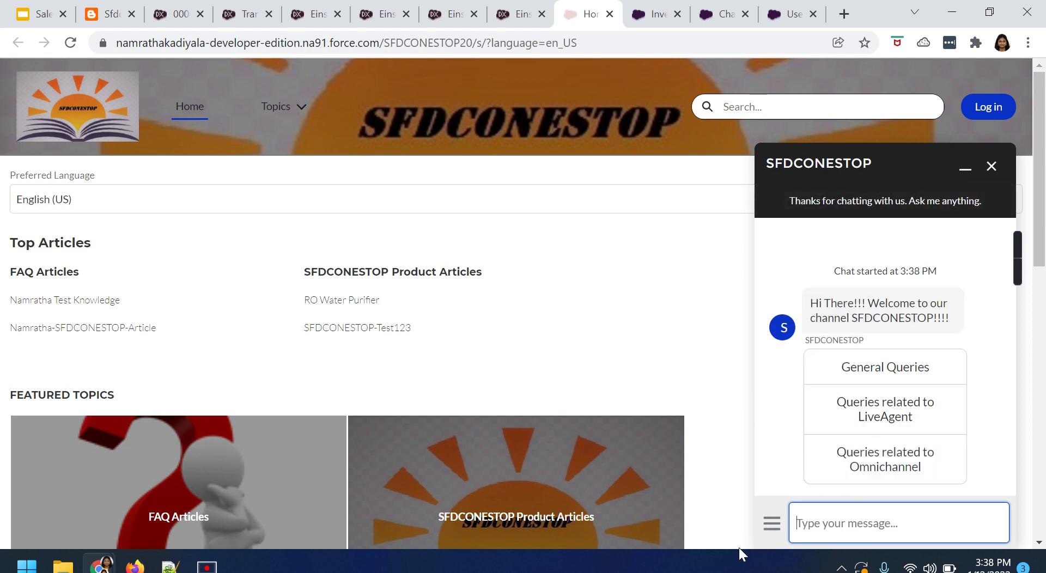
Send Language from the chat menu and choose French from the bot's four language options.
left_click(771, 530)
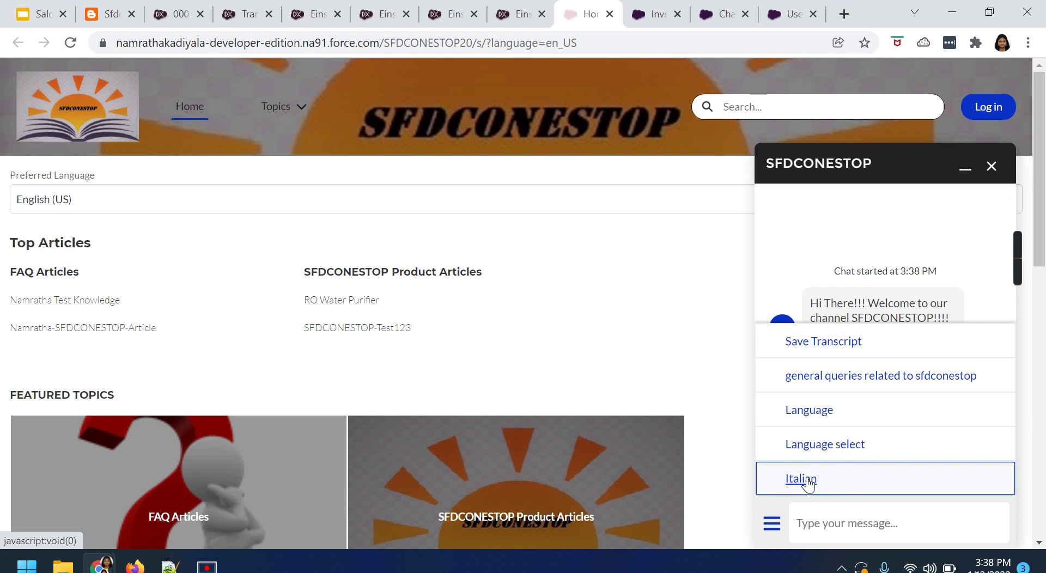
left_click(822, 416)
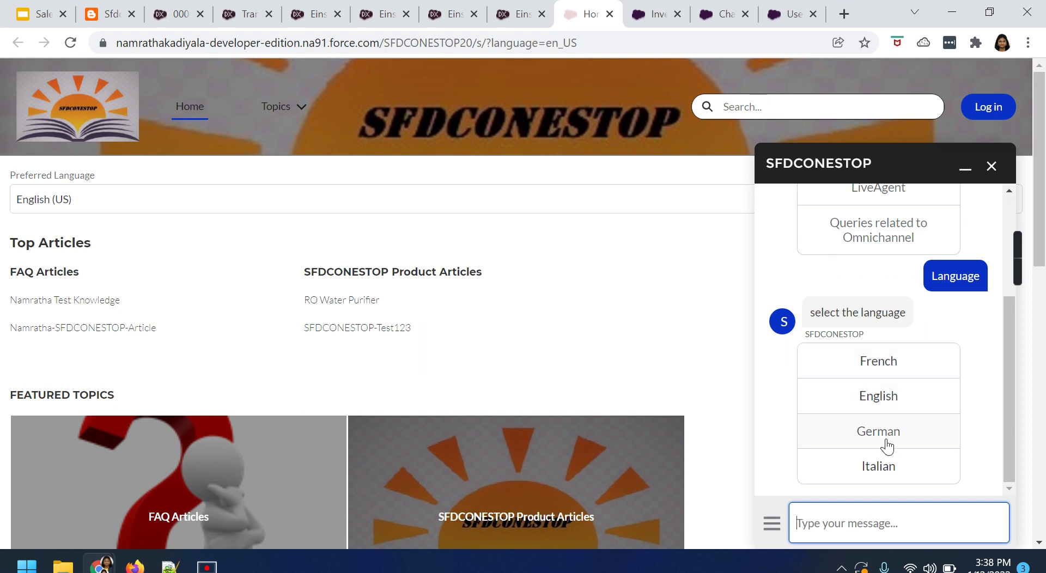
left_click(877, 362)
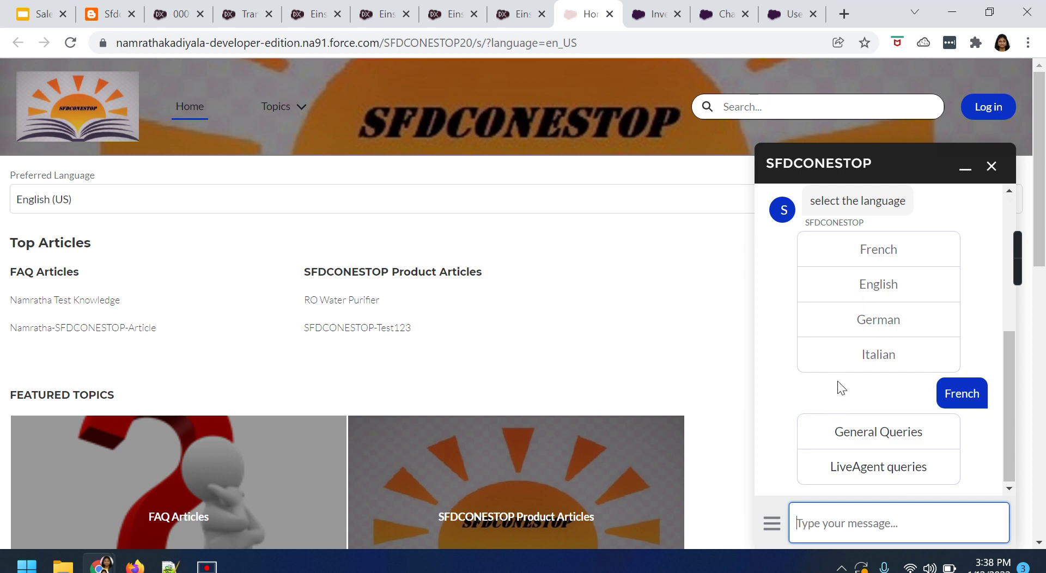
Choose General Queries, then send Language again from the chat menu.
left_click(898, 434)
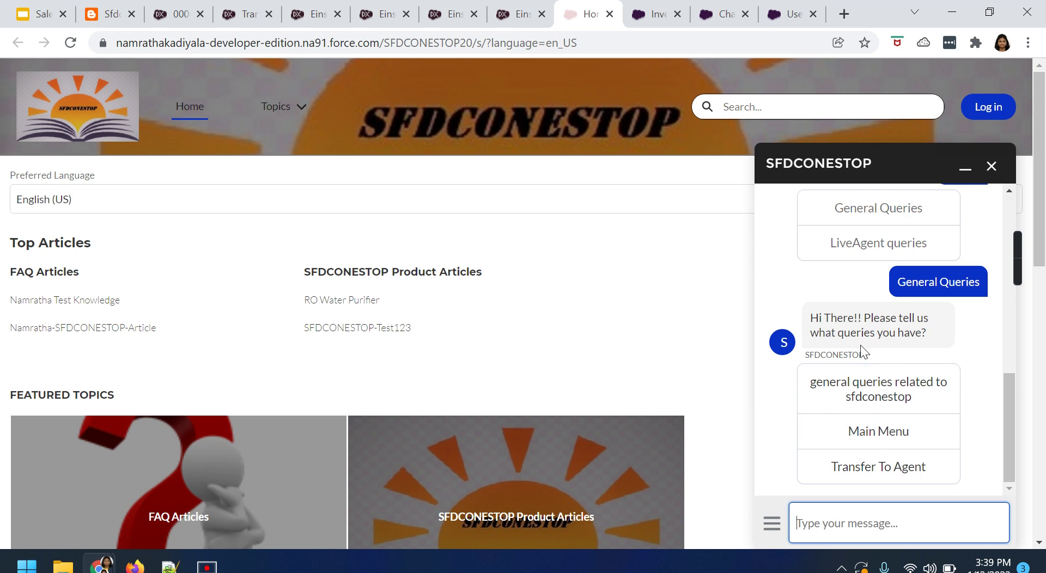
left_click(772, 529)
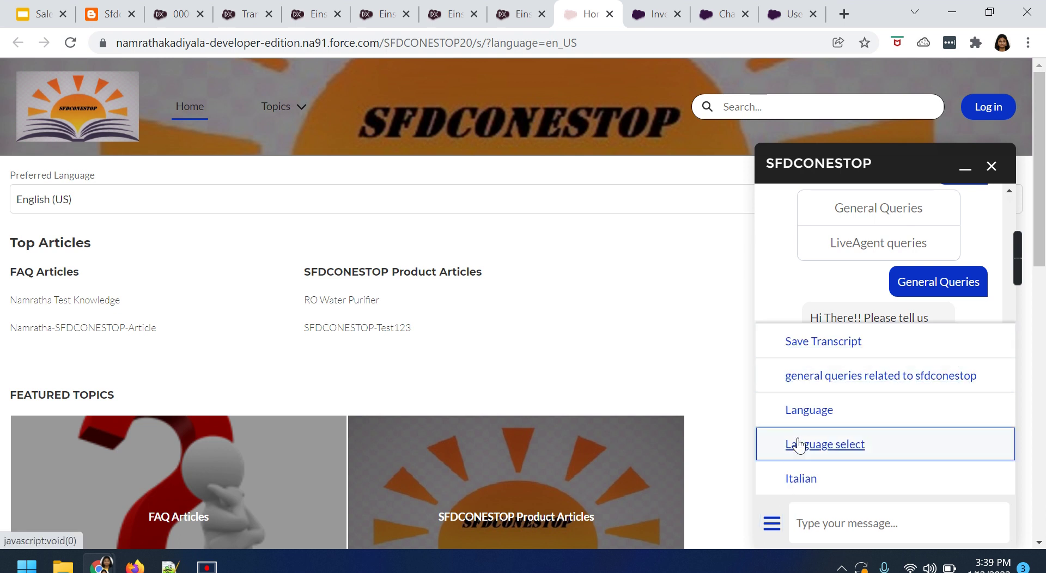
left_click(822, 415)
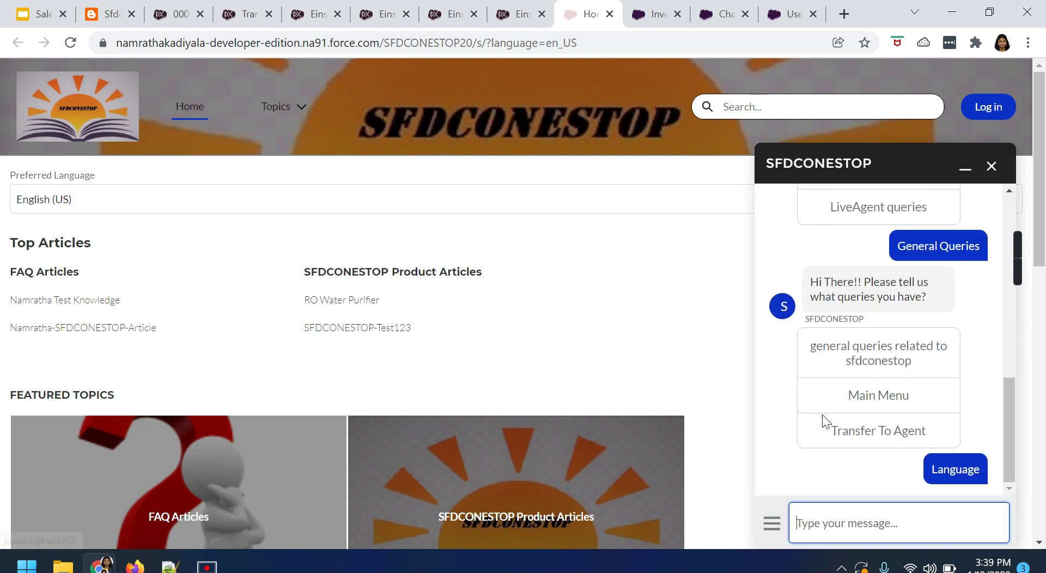